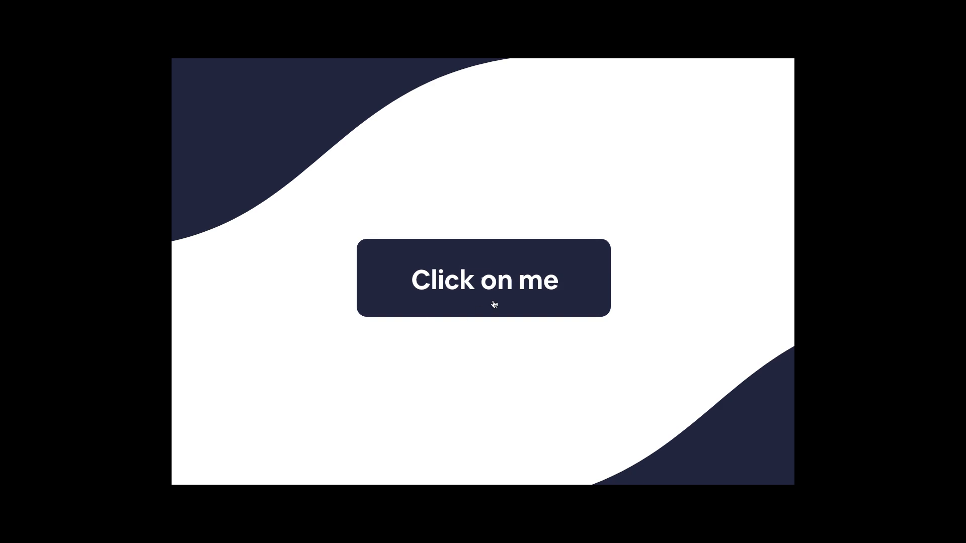
Play the finished button's click effect in the preview, and view the Web 1920 – 2 and Web 1920 – 3 artboards in the design file.
click(502, 275)
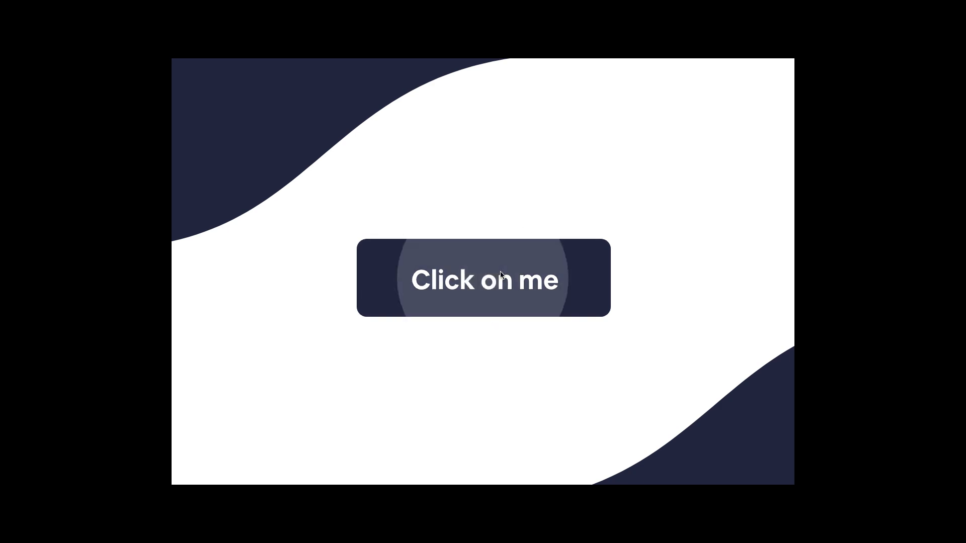
key(ctrl+Left)
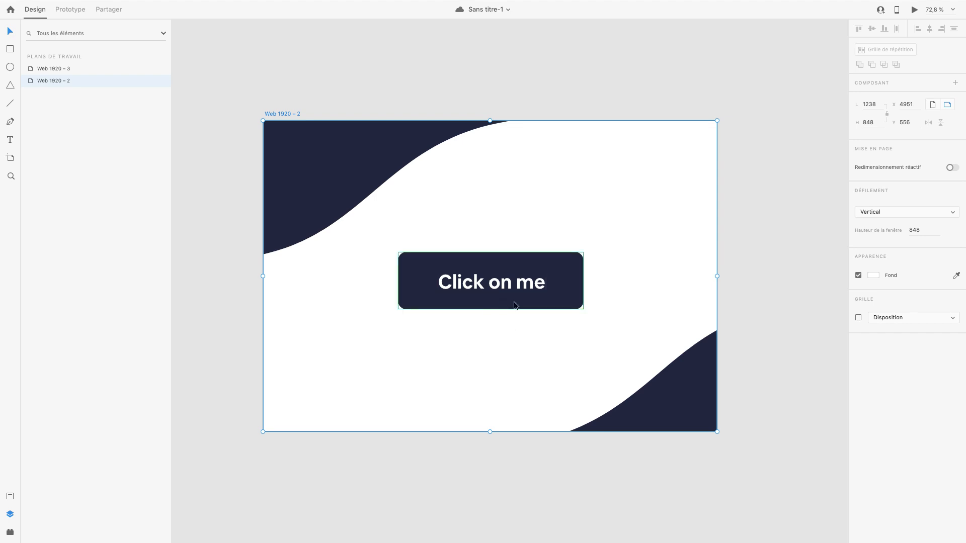
scroll(493, 349, down, 4)
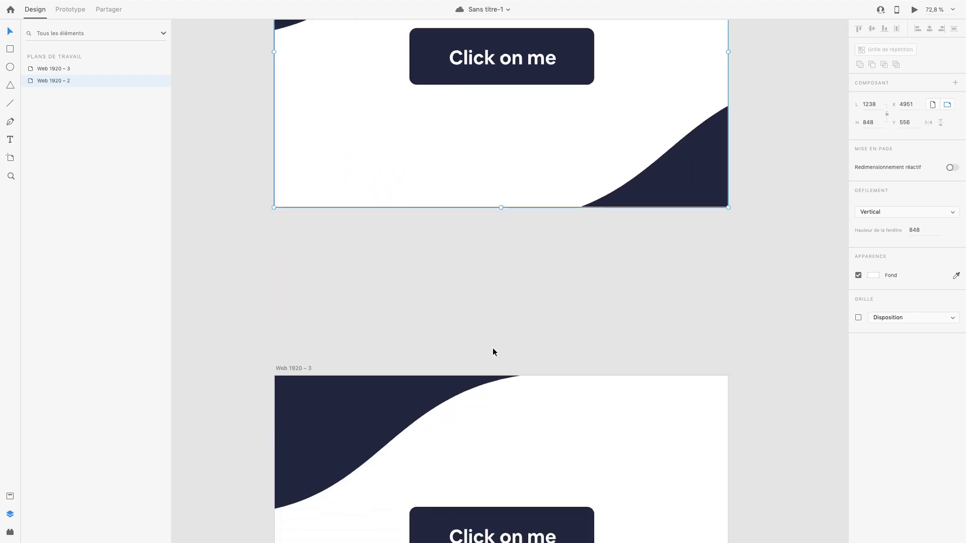
scroll(493, 349, up, 1)
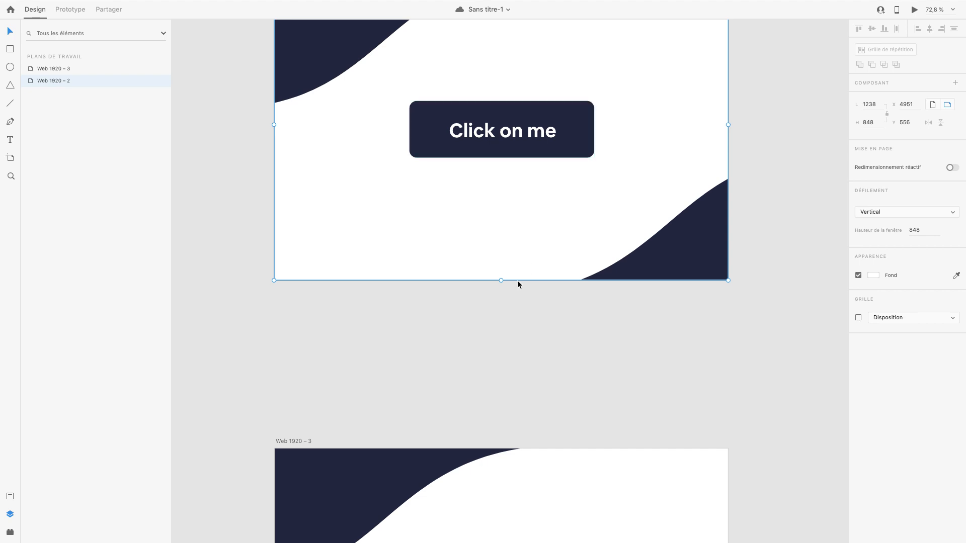
scroll(521, 164, up, 2)
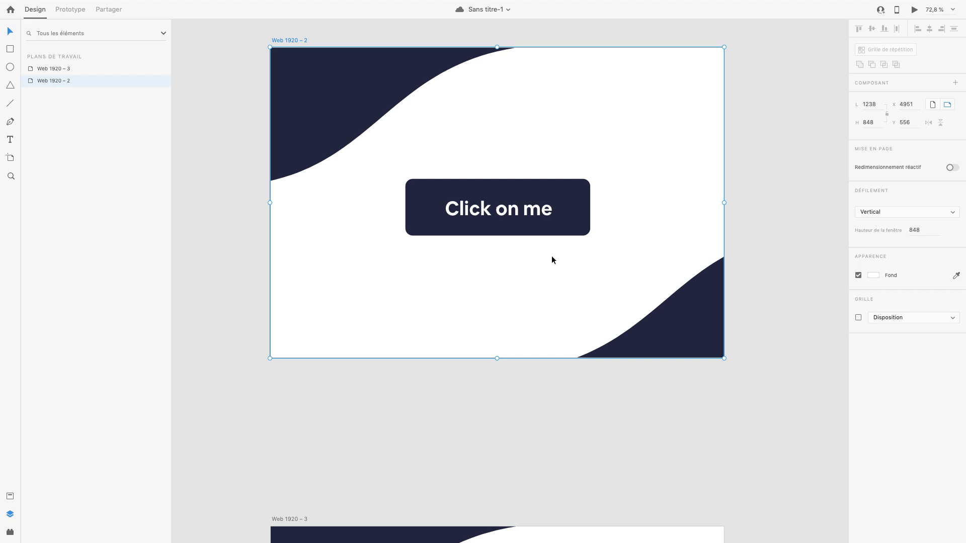
scroll(551, 259, down, 5)
scroll(487, 490, down, 4)
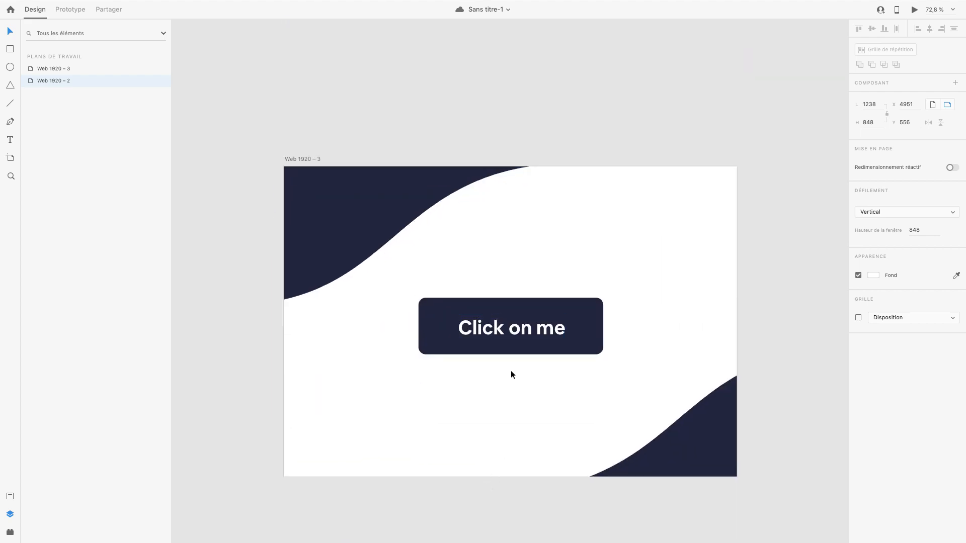
scroll(511, 372, right, 1)
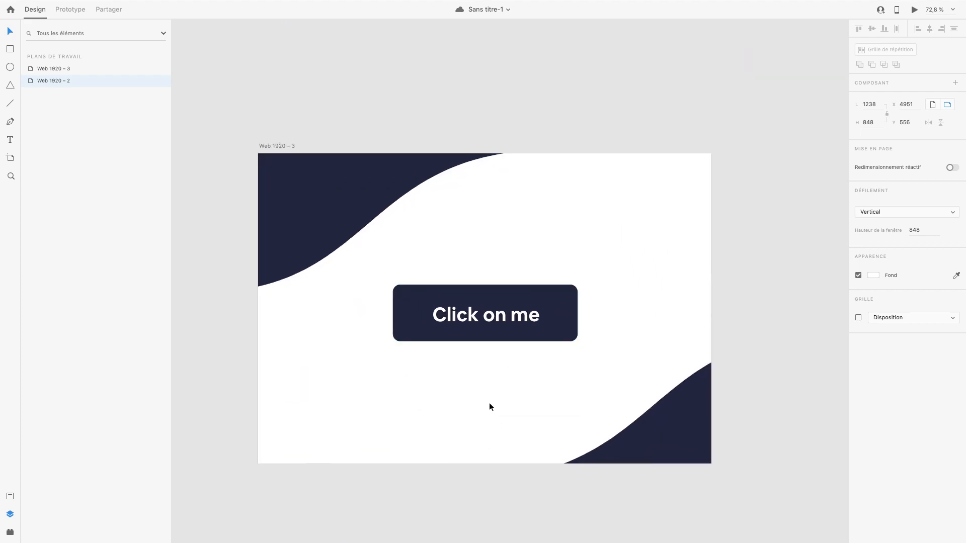
Draw a circle about 55 px in diameter over the "Click on me" button of the Web 1920 – 3 artboard.
click(410, 300)
click(442, 316)
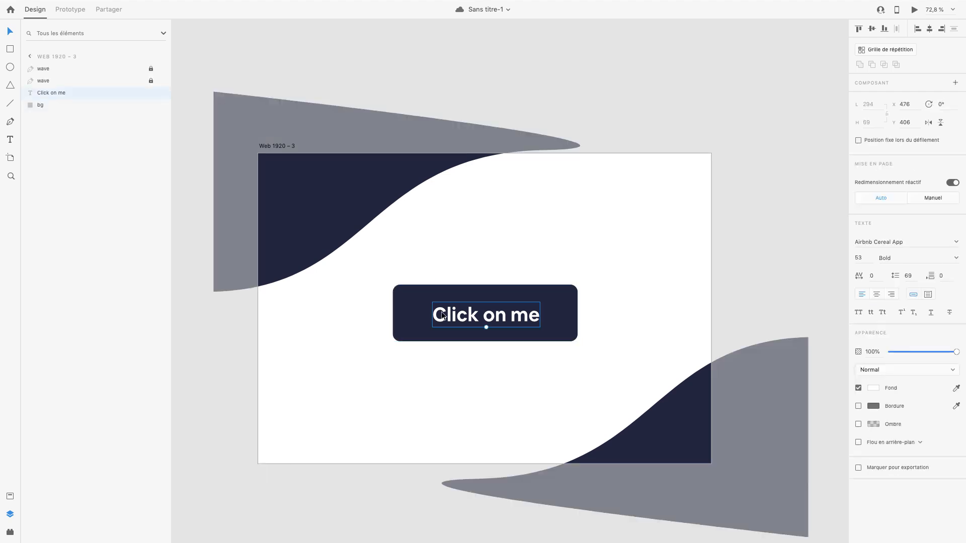
click(98, 208)
click(10, 68)
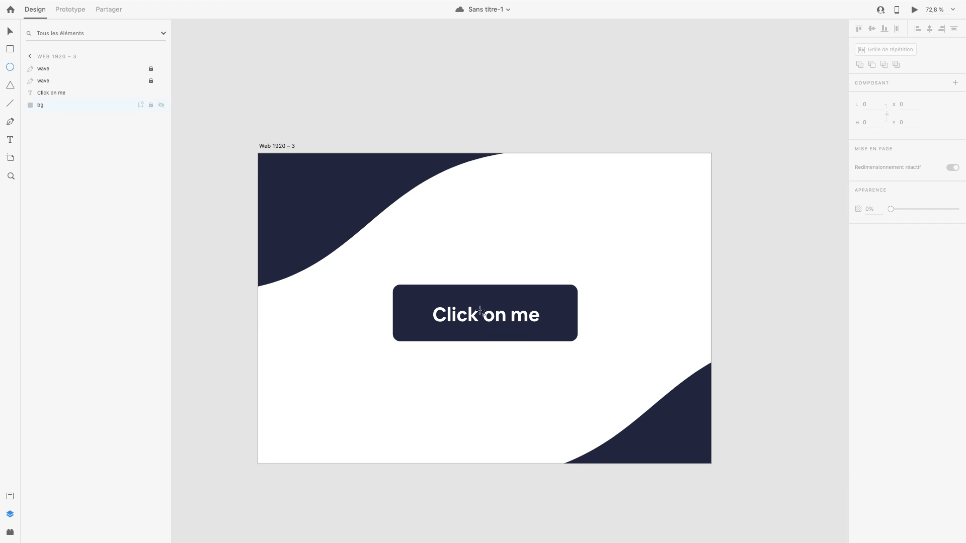
drag(480, 311, 501, 331)
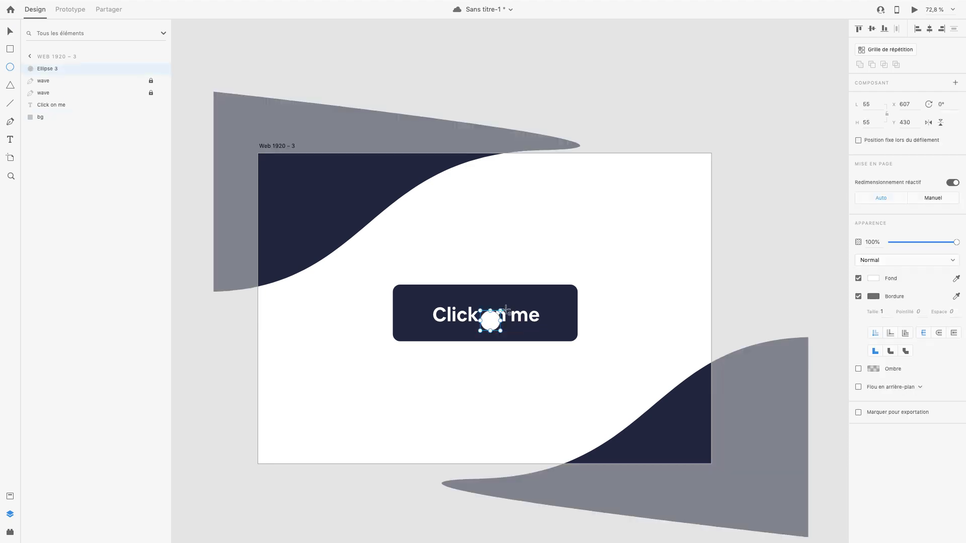
Move the circle to about X 596, Y 413 so it sits in the middle of the button.
scroll(506, 311, up, 5)
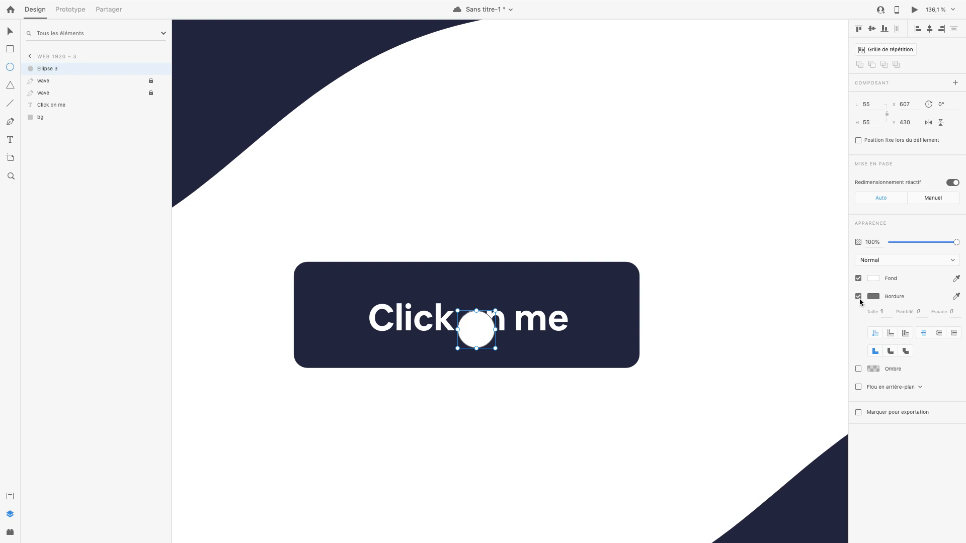
click(9, 31)
drag(473, 334, 463, 319)
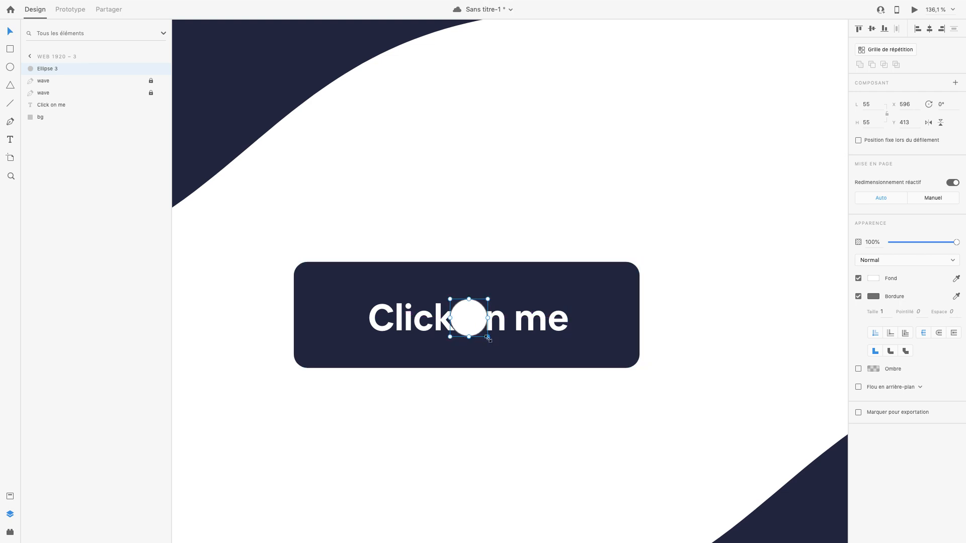
Resize the circle about its centre to about 259 px and remove its border.
drag(488, 339, 473, 321)
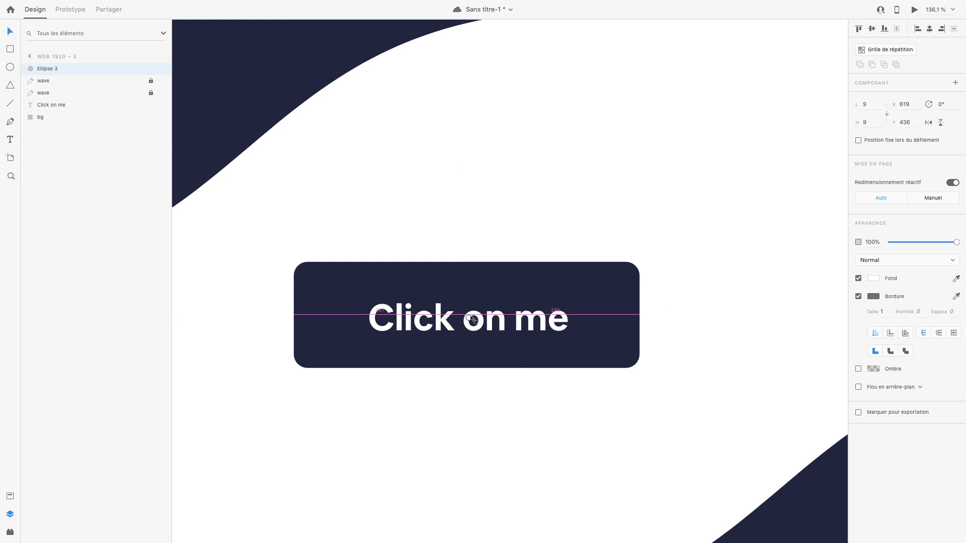
drag(473, 320, 559, 406)
click(858, 296)
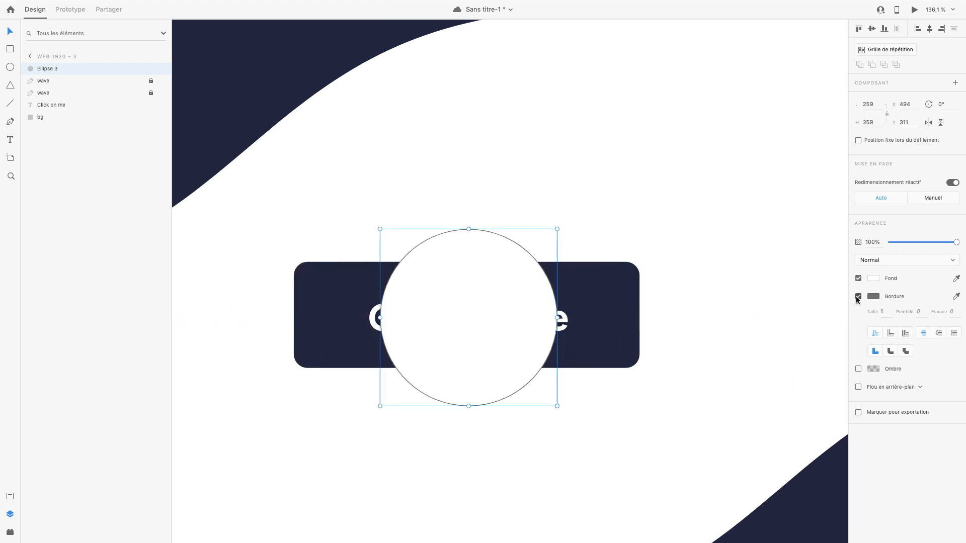
Shrink the circle around its centre to about 3 px, within the "o" of the button text.
key(alt)
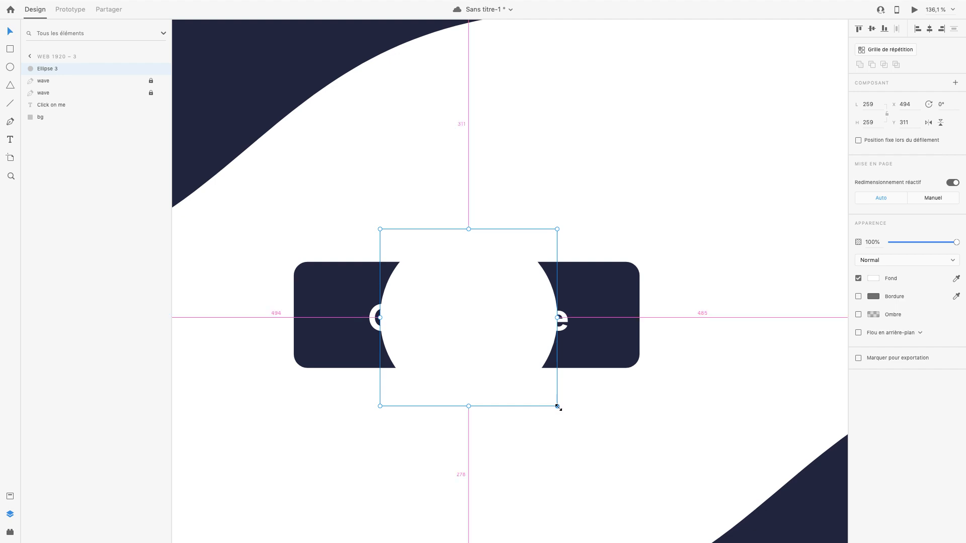
drag(554, 403, 478, 321)
scroll(478, 321, up, 10)
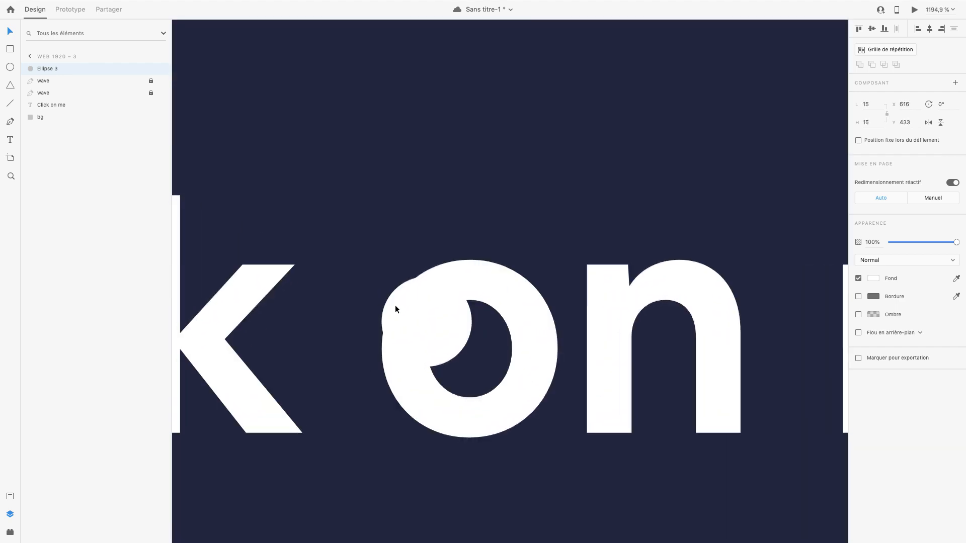
key(alt)
drag(471, 367, 435, 334)
Place the circle's layer between the "Click on me" text and bg, and nudge the circle to X 620, Y 438.
drag(54, 71, 54, 110)
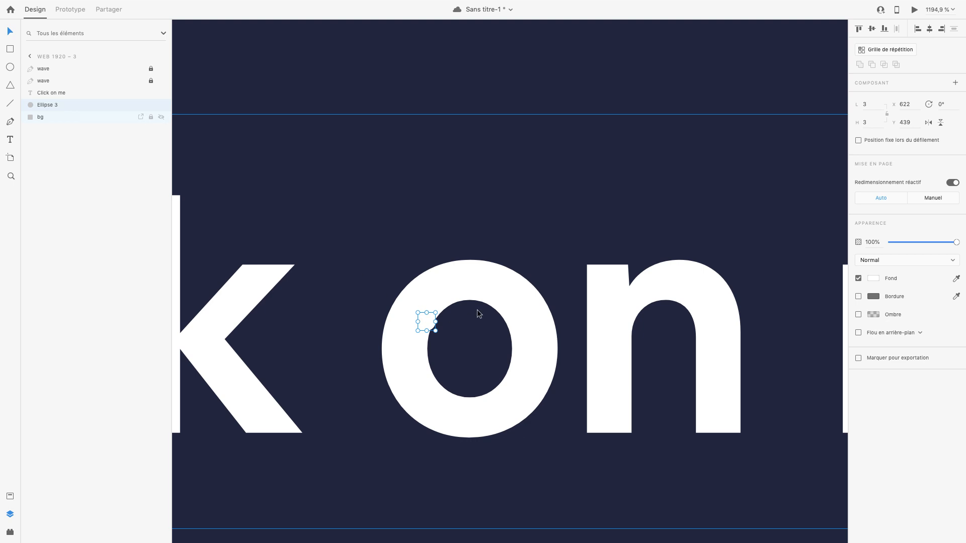
key(Left)
key(Up)
key(Left)
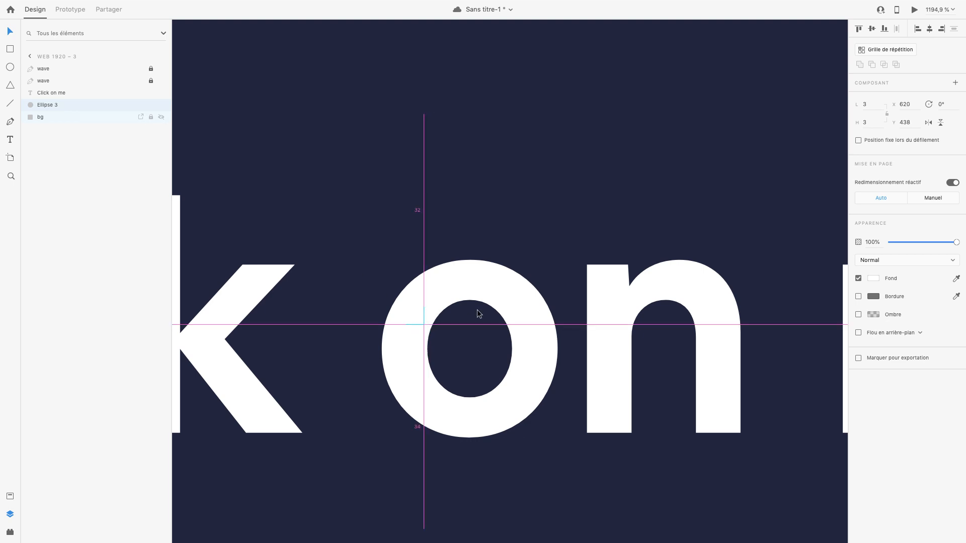
Create a component from the button's text, circle and bg layers, and save the document.
scroll(378, 264, down, 5)
scroll(533, 199, down, 5)
click(402, 124)
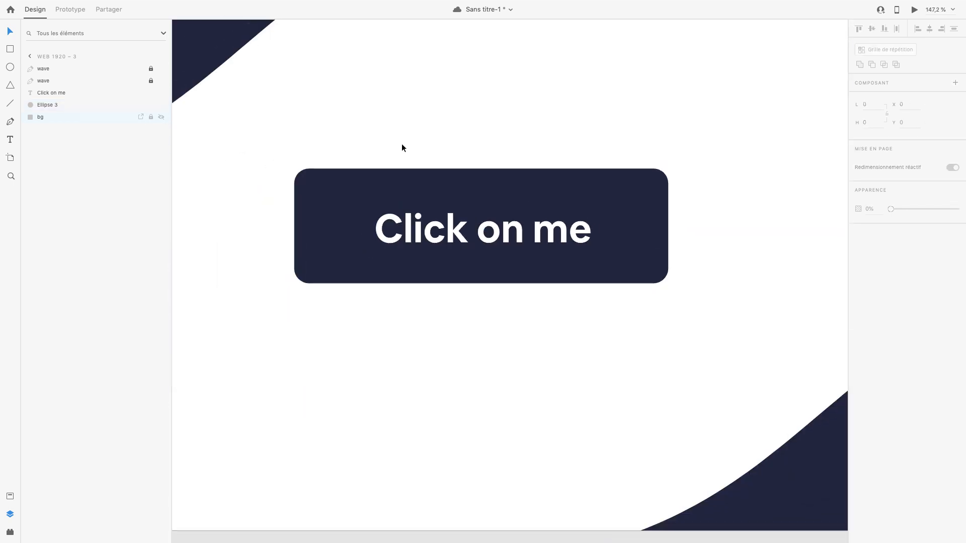
scroll(398, 188, down, 5)
drag(580, 257, 364, 201)
click(614, 236)
drag(596, 226, 428, 224)
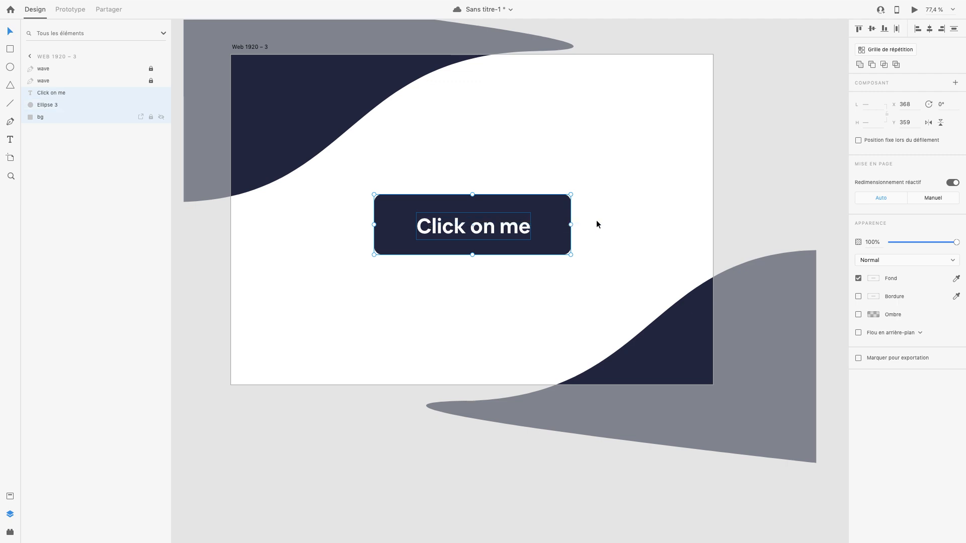
right_click(74, 106)
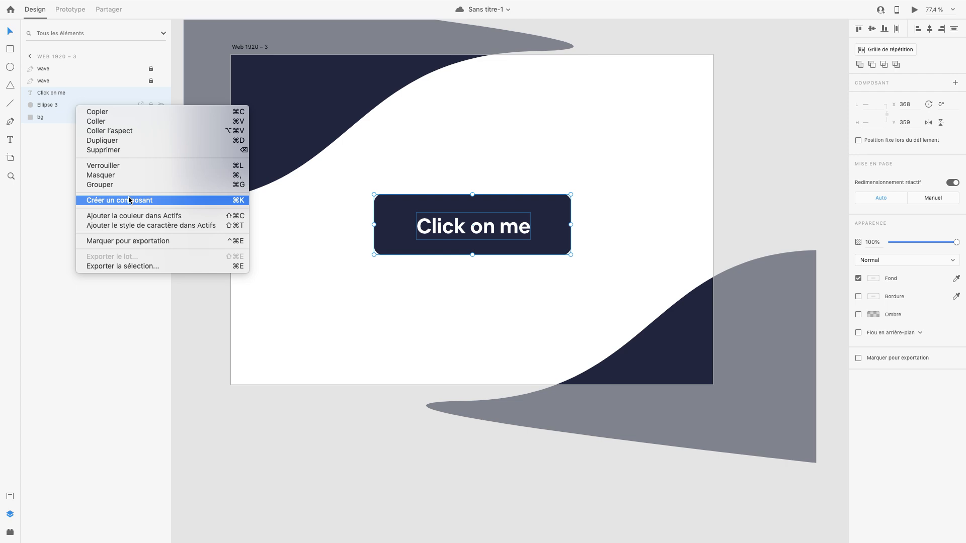
click(143, 201)
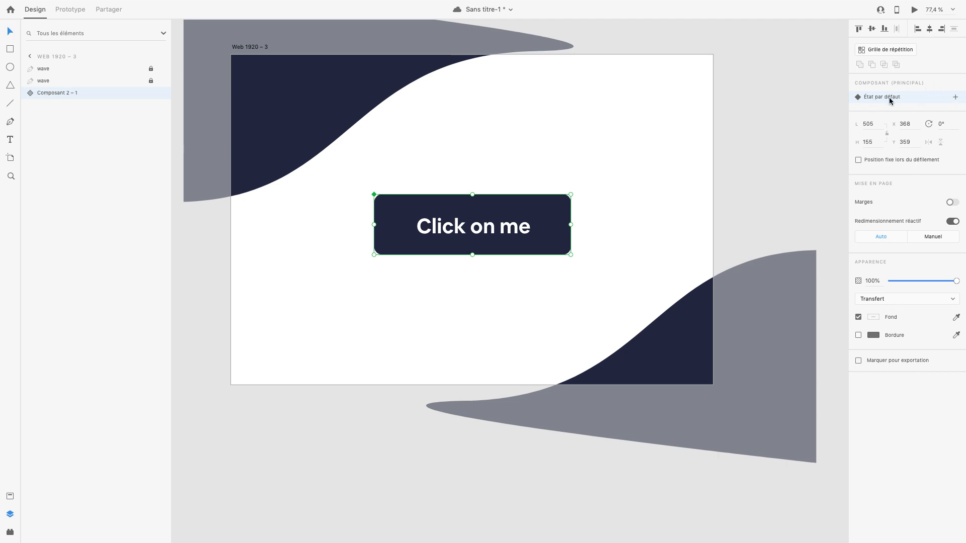
key(ctrl+s)
Add a new state named "cliqué" to the button component.
click(955, 97)
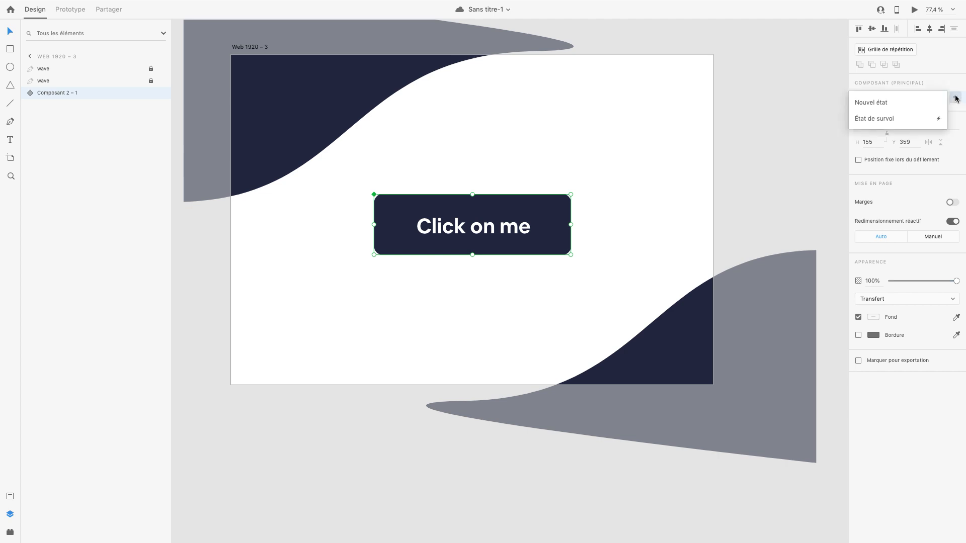
click(900, 103)
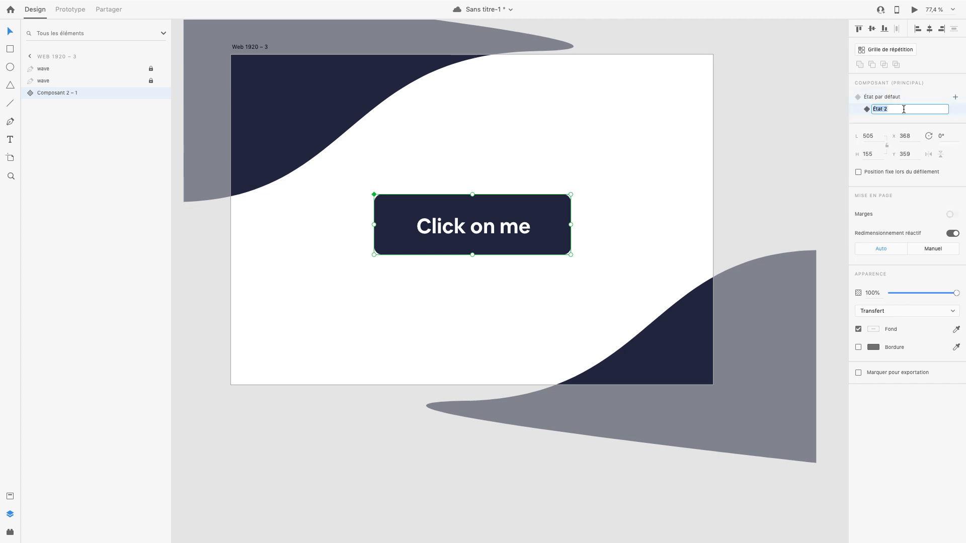
text(cliqué)
key(Return)
Enlarge the component's circle about its centre to about 539 px in the cliqué state so it covers the whole button.
scroll(476, 207, up, 5)
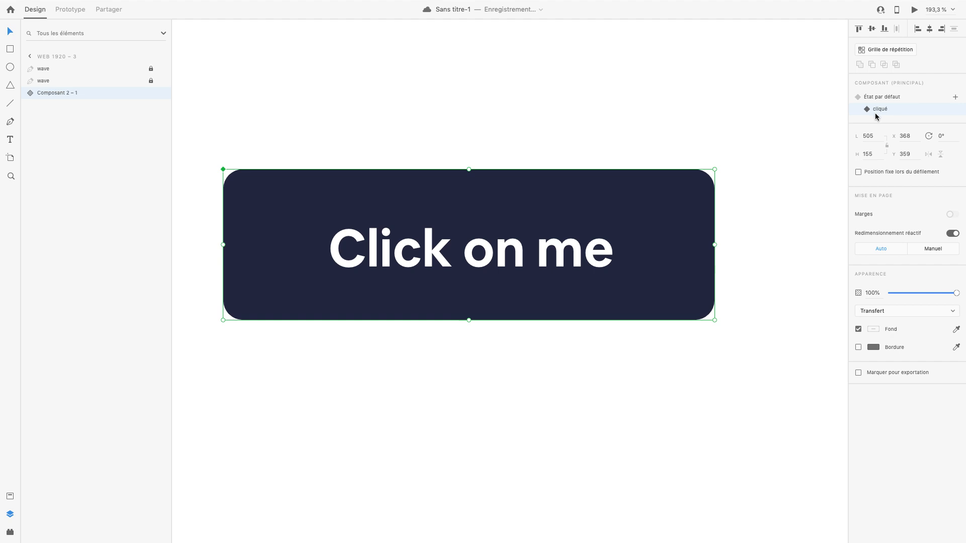
click(30, 94)
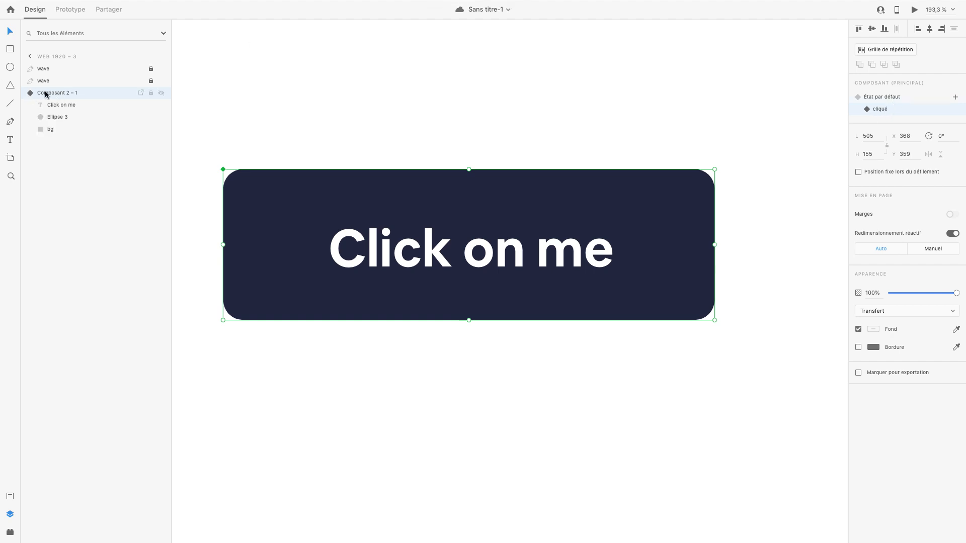
click(60, 115)
scroll(469, 246, up, 5)
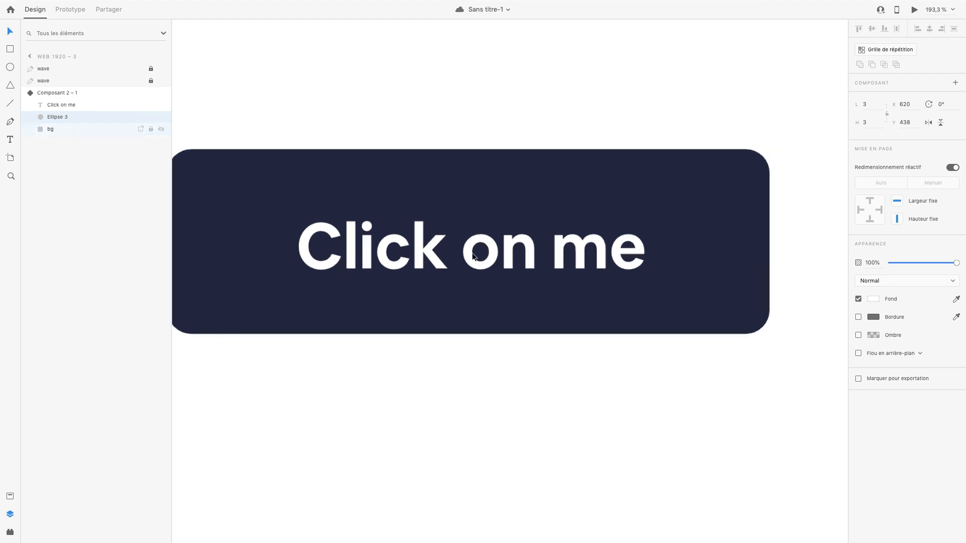
drag(470, 243, 765, 515)
scroll(267, 243, down, 7)
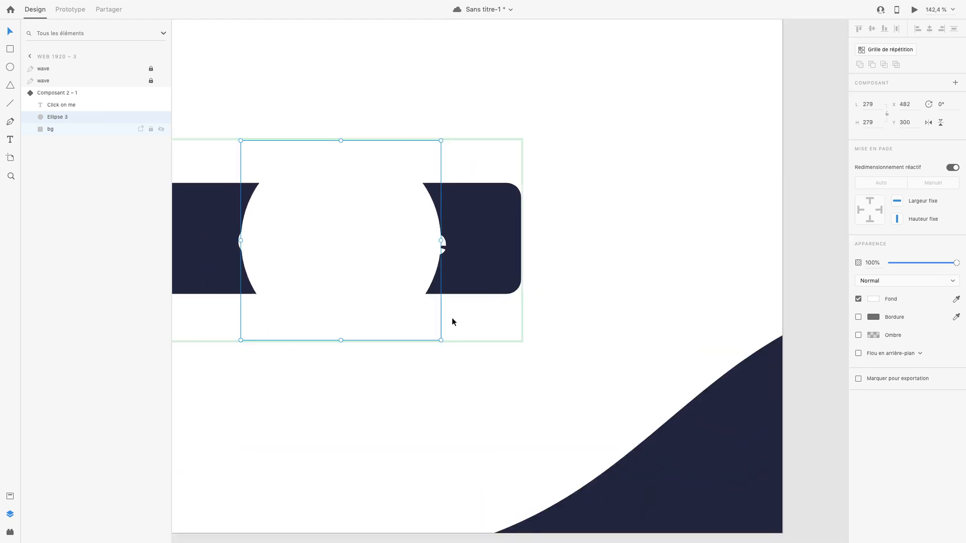
scroll(452, 322, left, 4)
drag(534, 353, 644, 445)
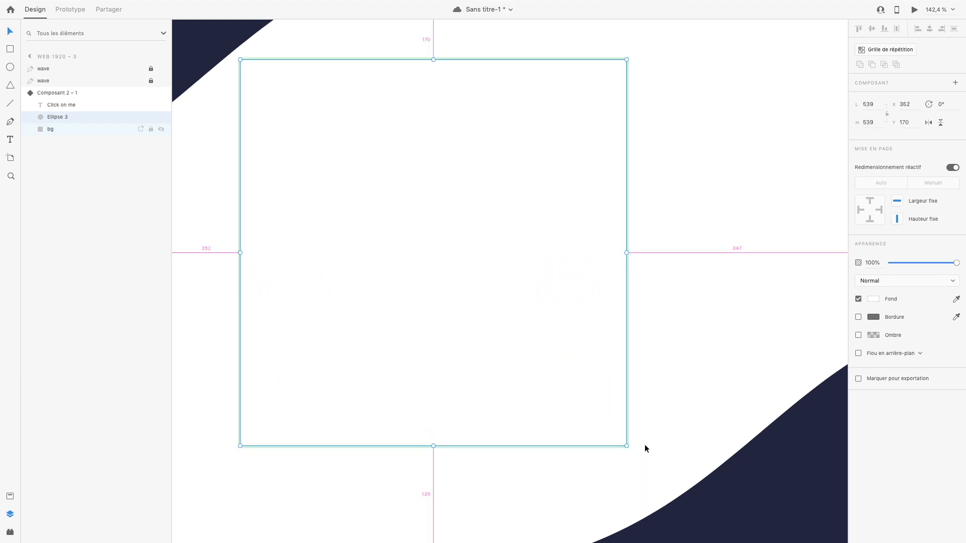
Compare the button component's default state with its cliqué state.
click(731, 263)
click(77, 93)
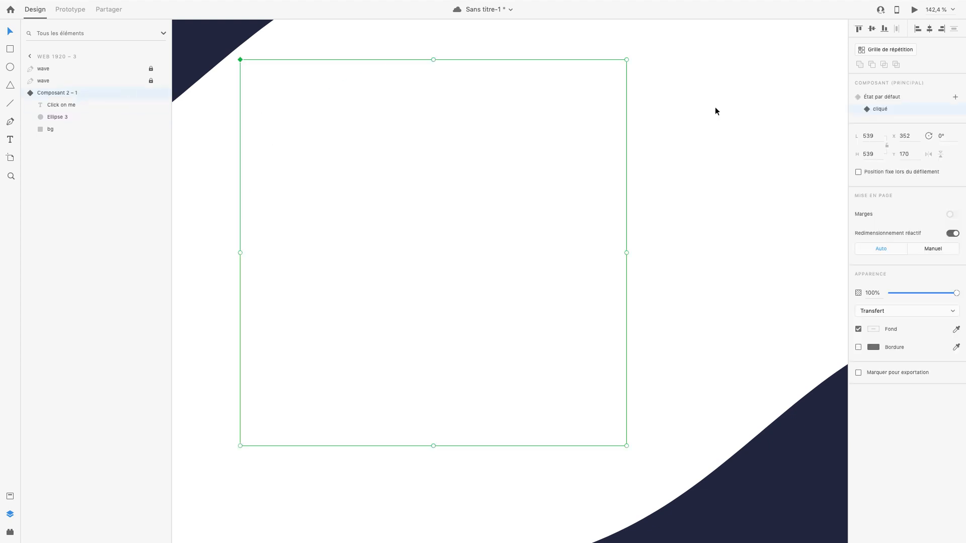
click(881, 97)
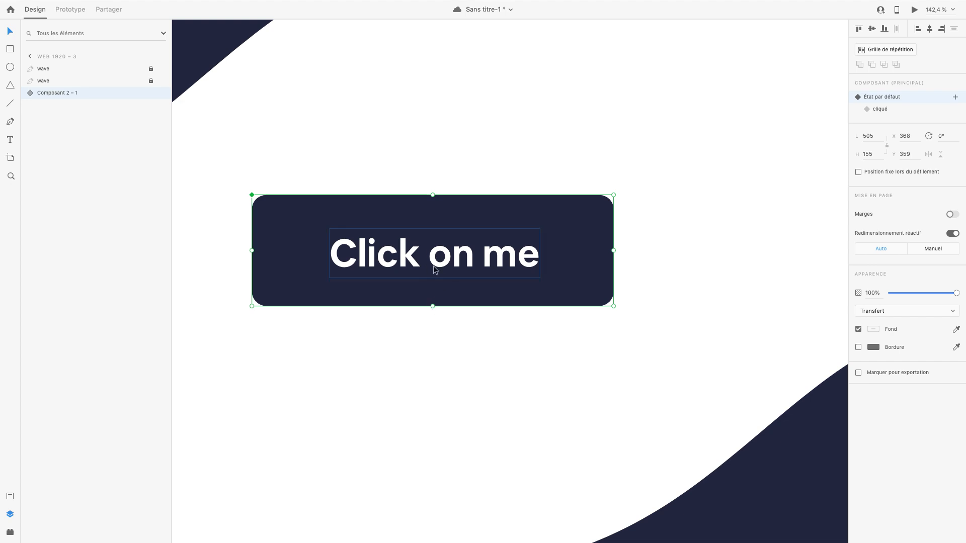
click(890, 110)
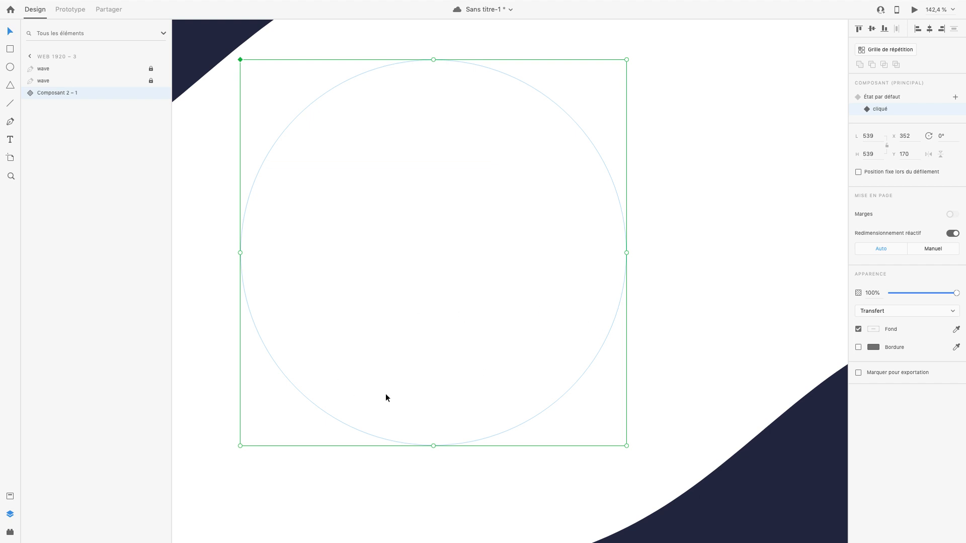
Set the small circle's opacity to 0% in the component's default state.
click(895, 98)
click(29, 94)
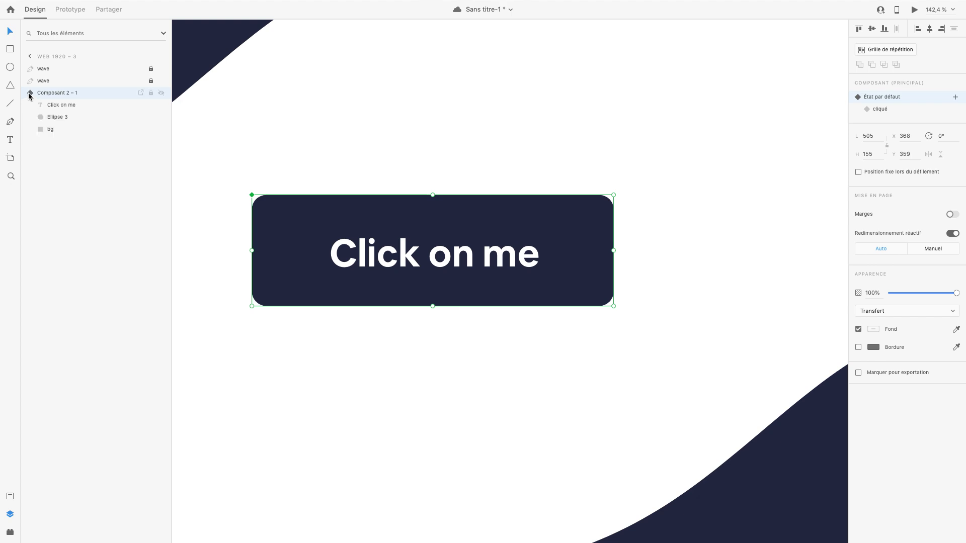
click(68, 120)
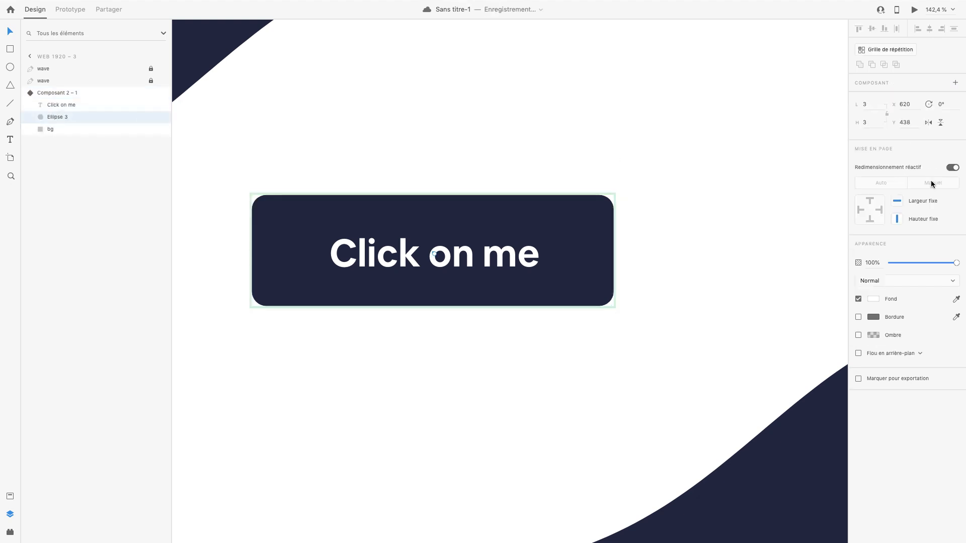
drag(935, 263, 880, 261)
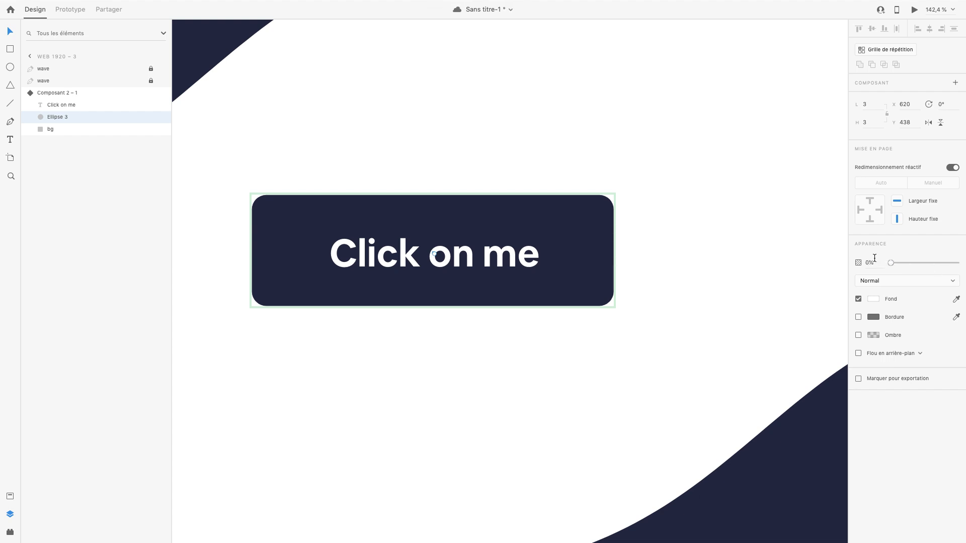
Set the large circle's opacity to 0% in the component's cliqué state.
click(498, 130)
click(43, 93)
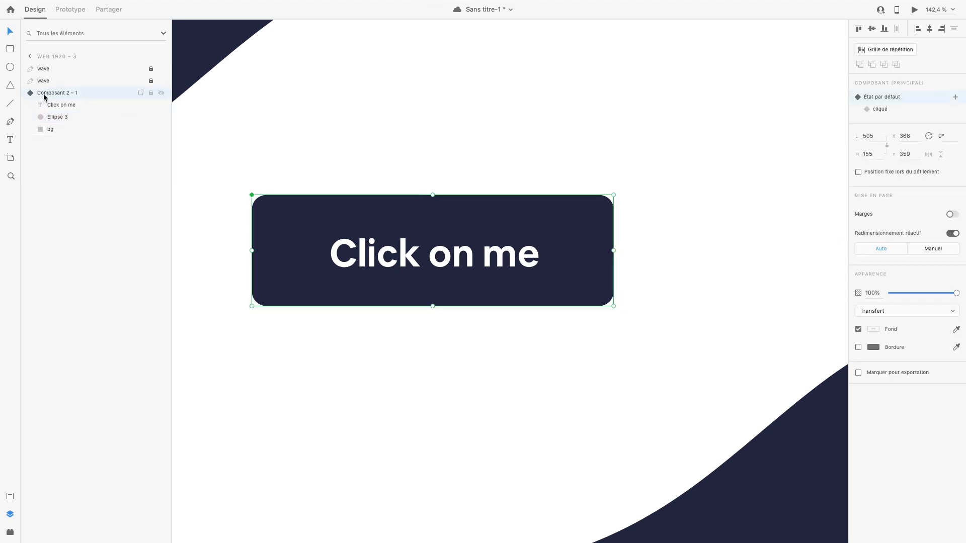
click(904, 109)
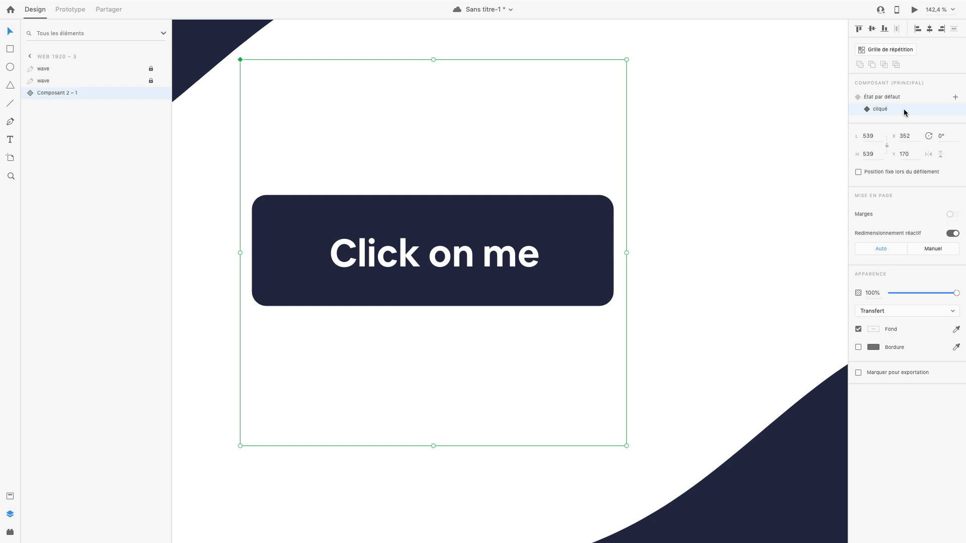
click(29, 94)
click(68, 116)
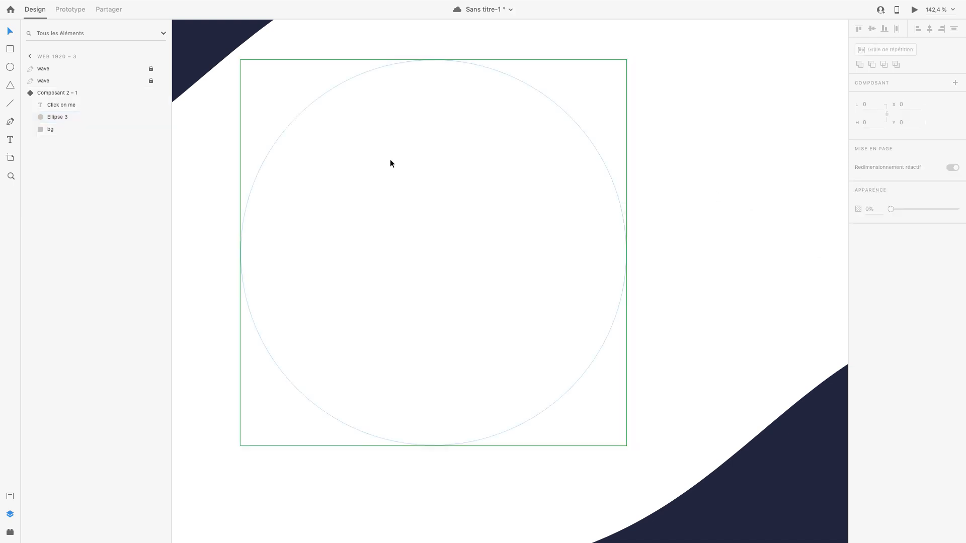
click(62, 93)
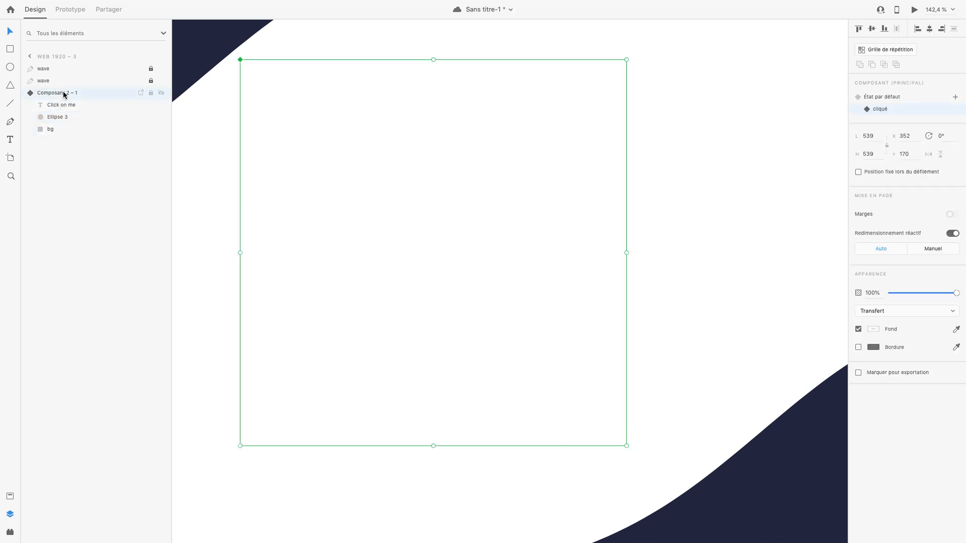
click(68, 120)
drag(957, 263, 880, 262)
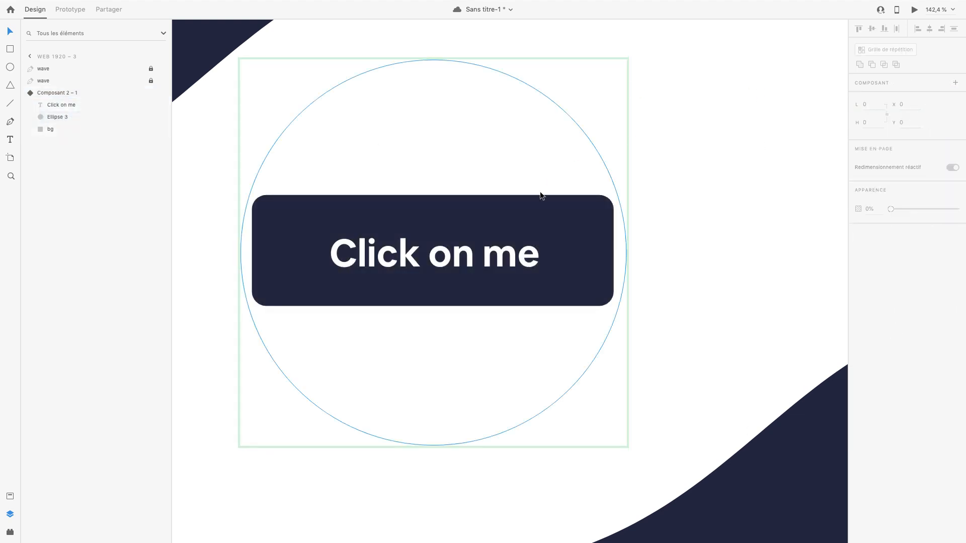
Raise the small circle's opacity to about 49% in the component's default state.
click(73, 93)
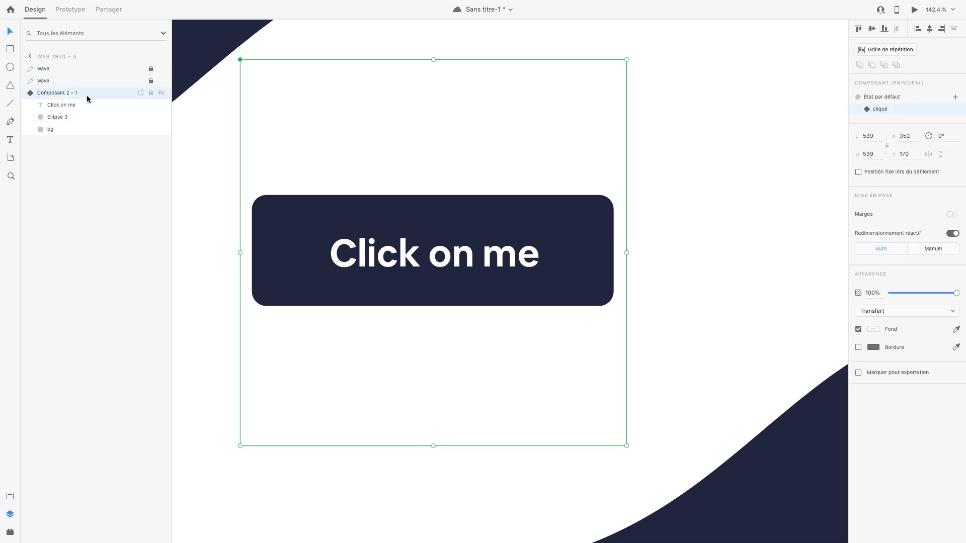
click(878, 98)
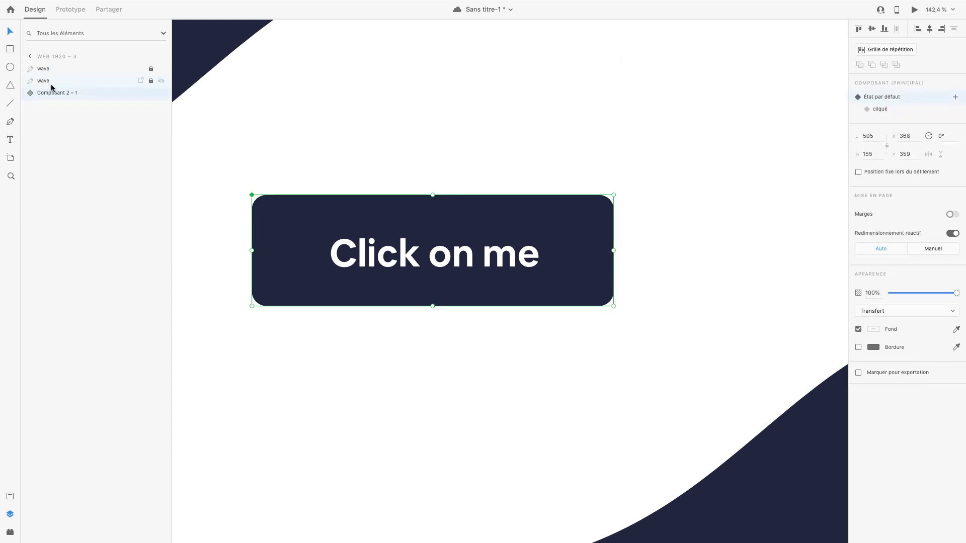
click(25, 93)
click(67, 118)
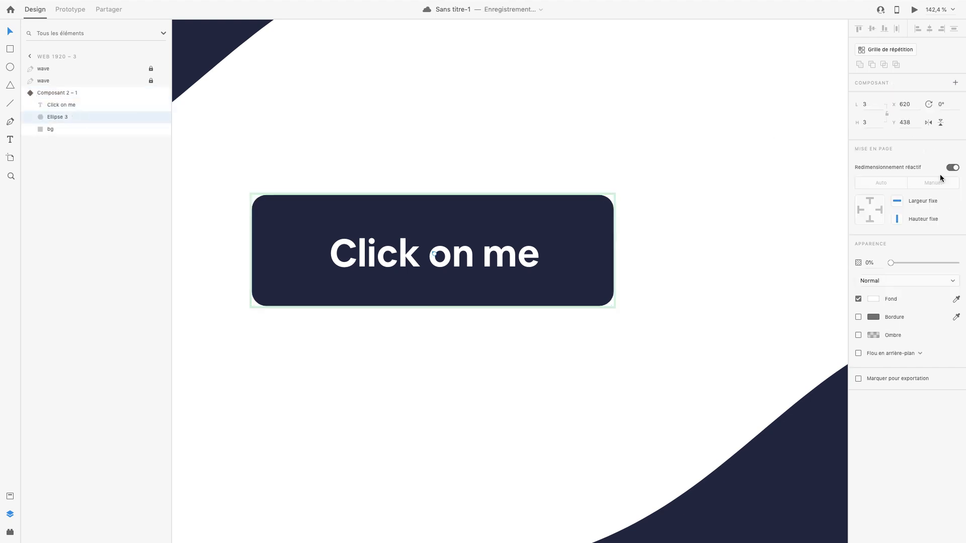
drag(916, 264, 923, 263)
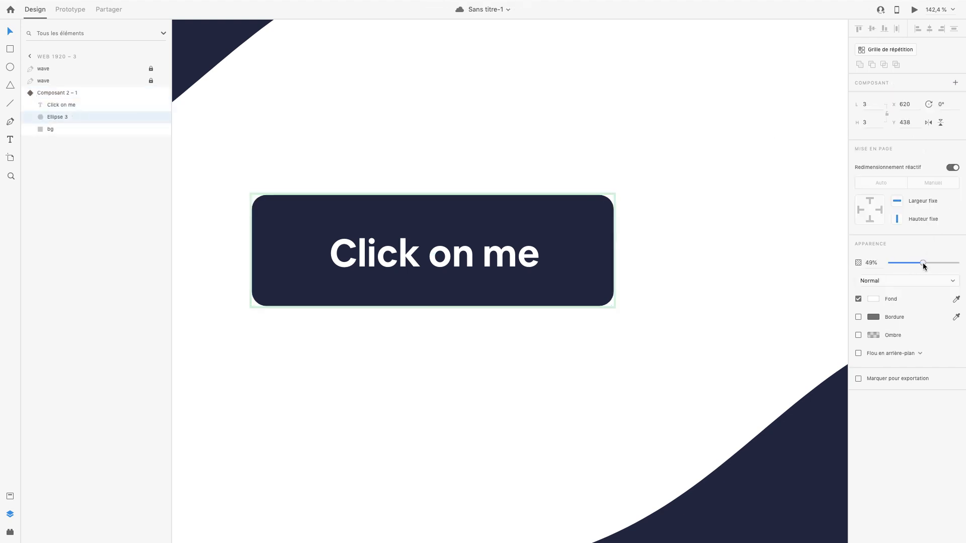
click(724, 173)
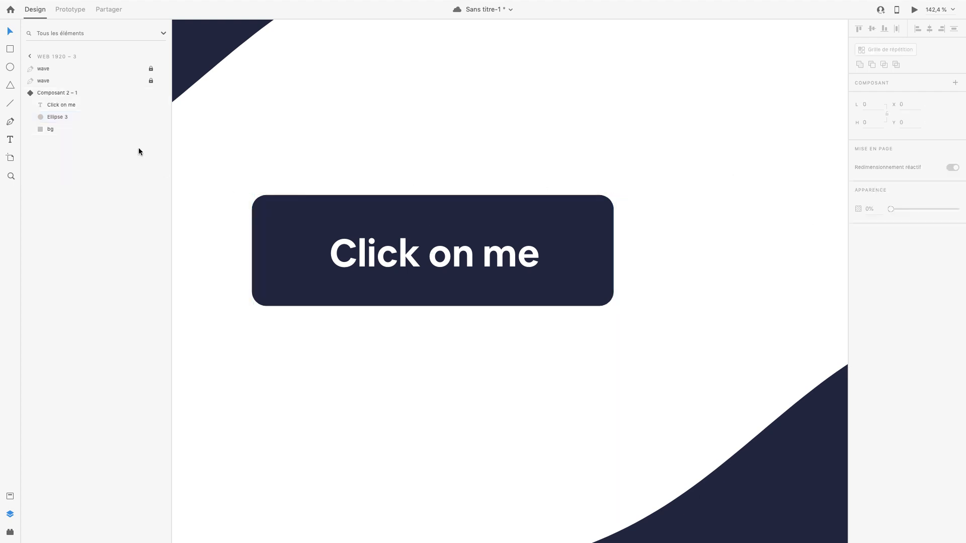
Add an Appuyer prototype interaction to the button's default state, using Animation automatique with the cliqué state as destination.
click(57, 93)
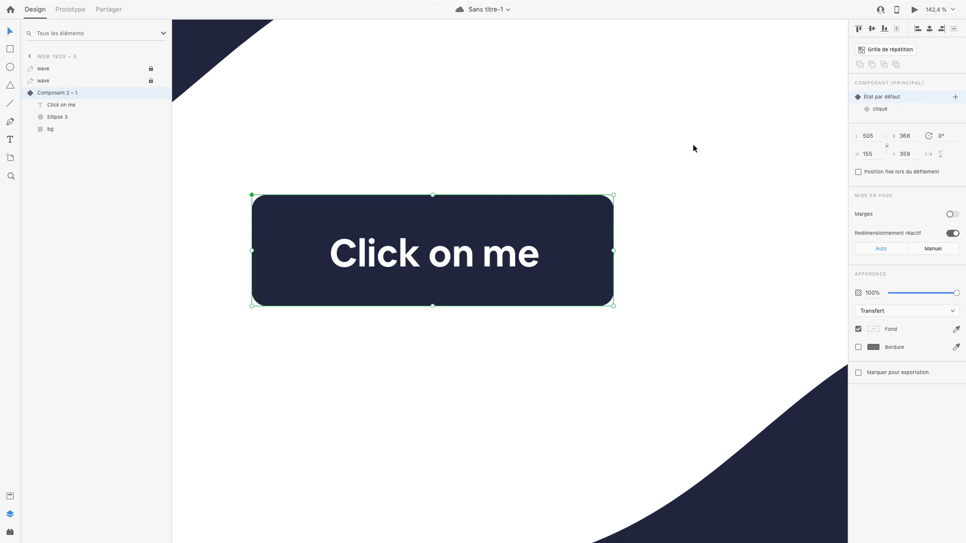
click(908, 111)
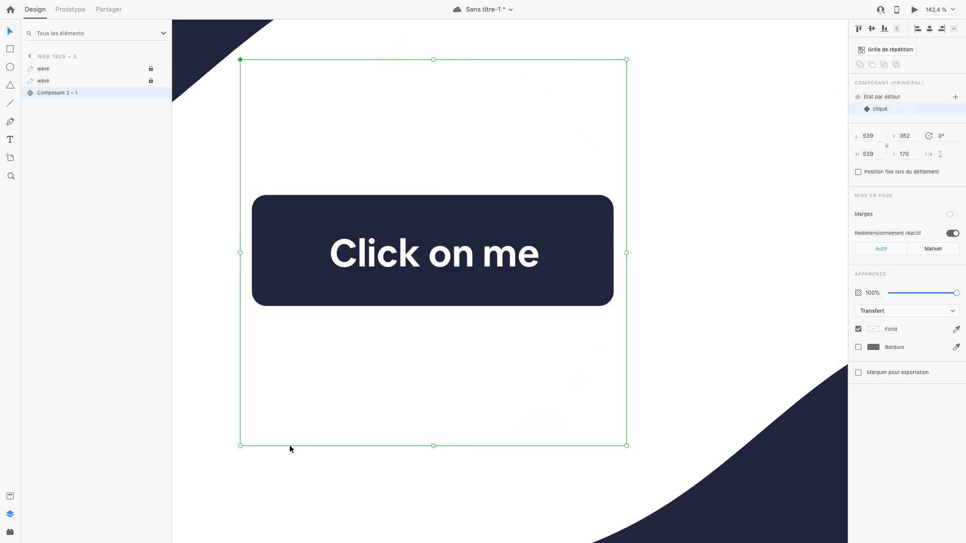
key(super+0)
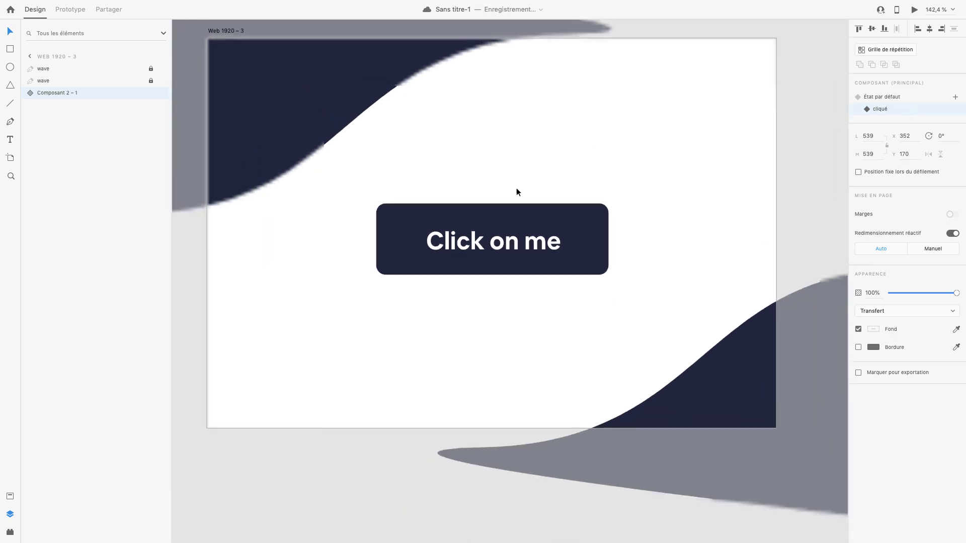
click(75, 11)
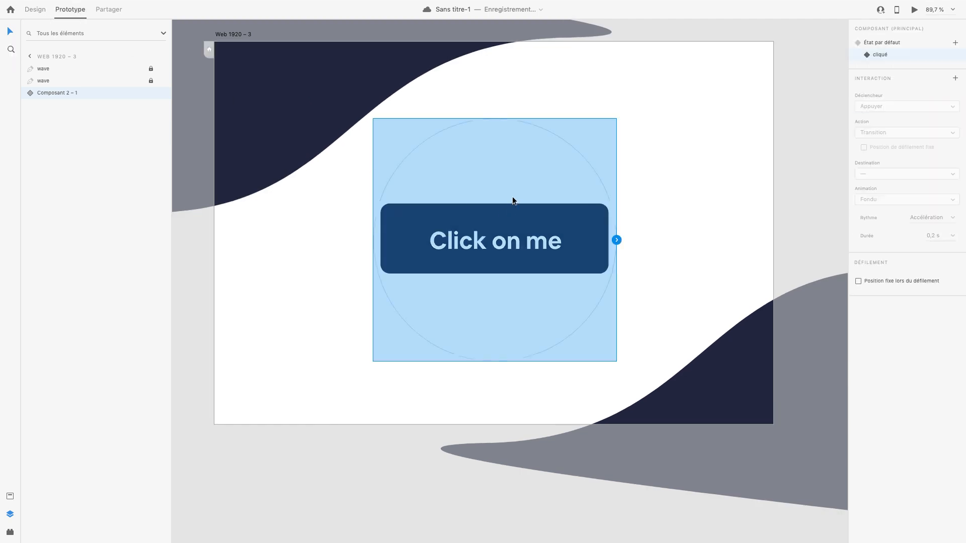
click(694, 179)
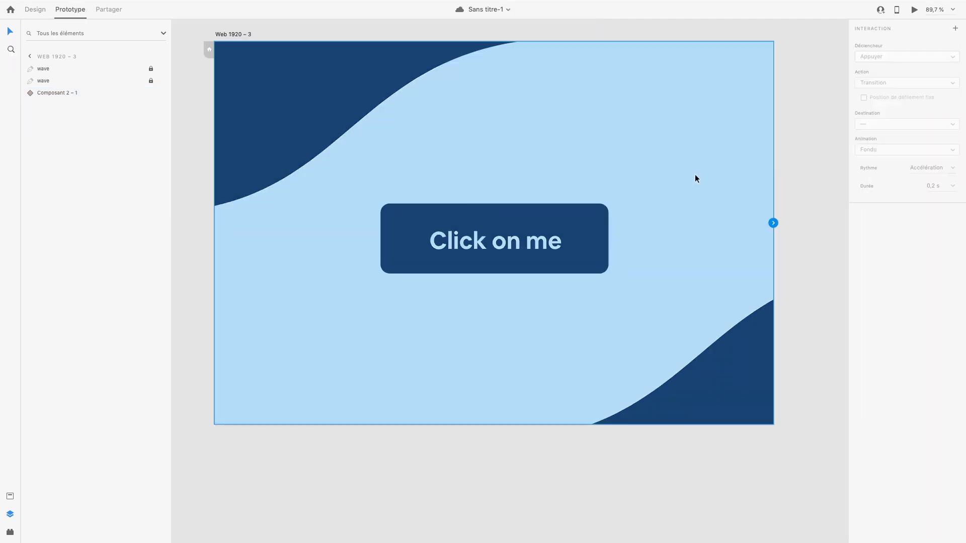
click(592, 234)
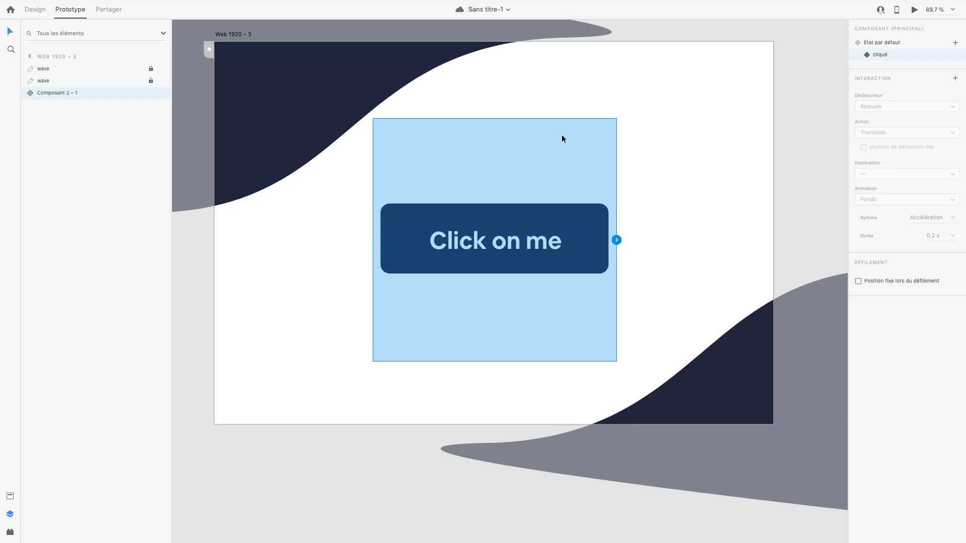
click(900, 43)
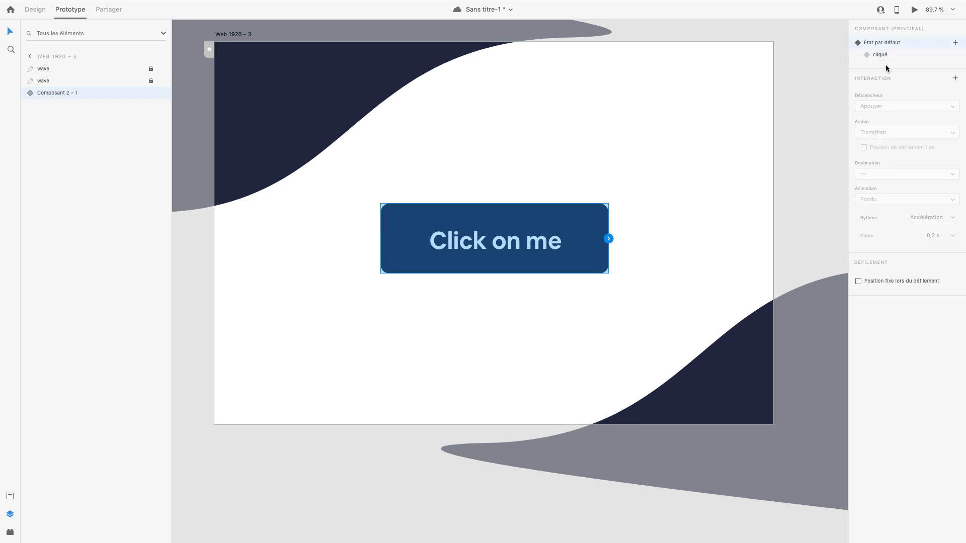
click(956, 79)
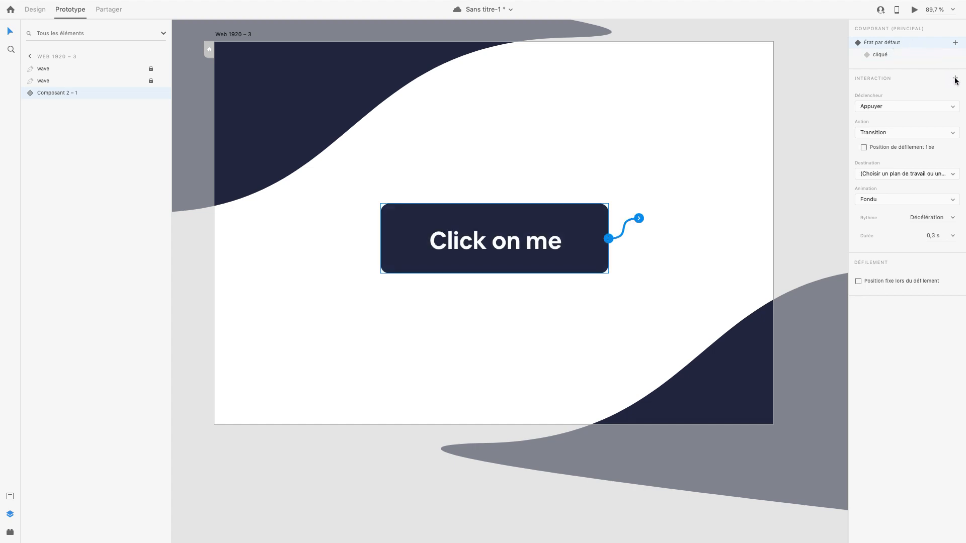
click(889, 132)
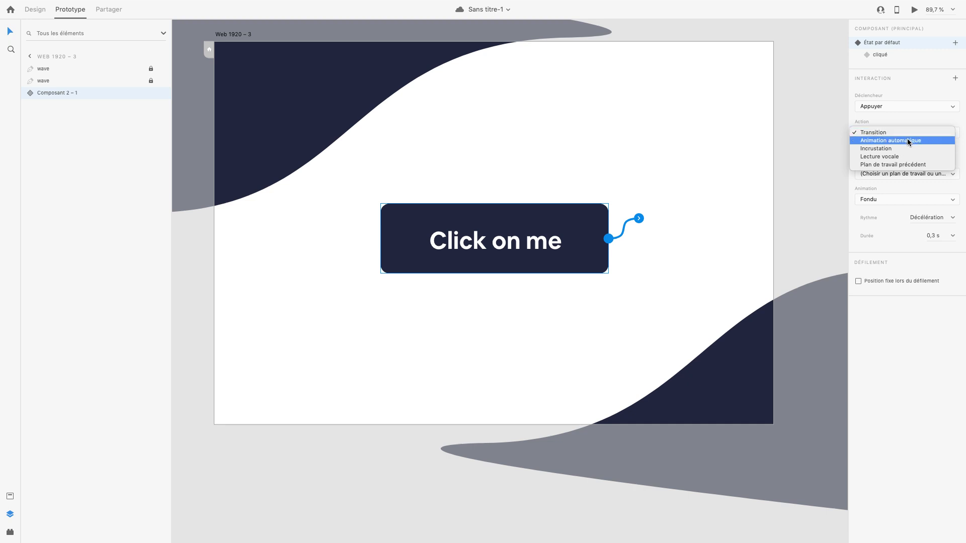
click(905, 142)
click(926, 157)
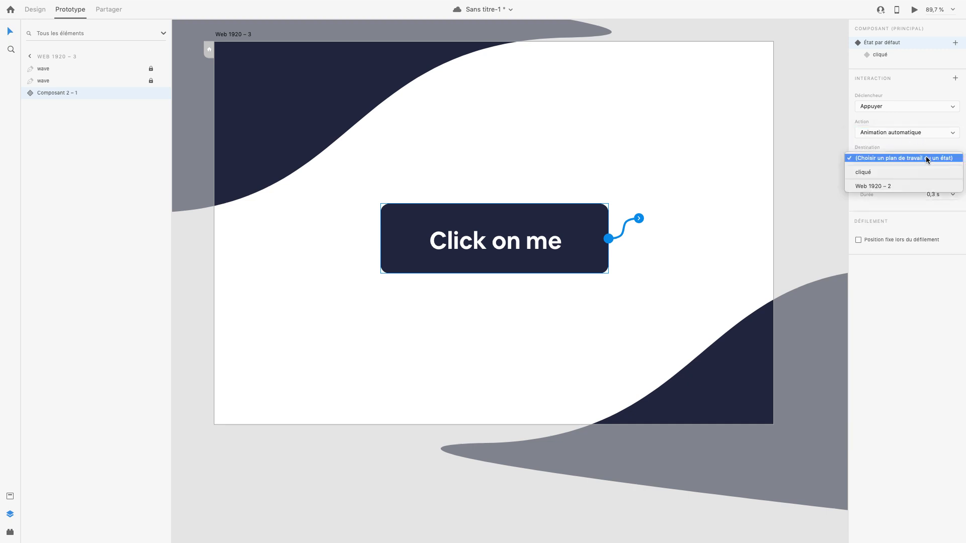
click(905, 173)
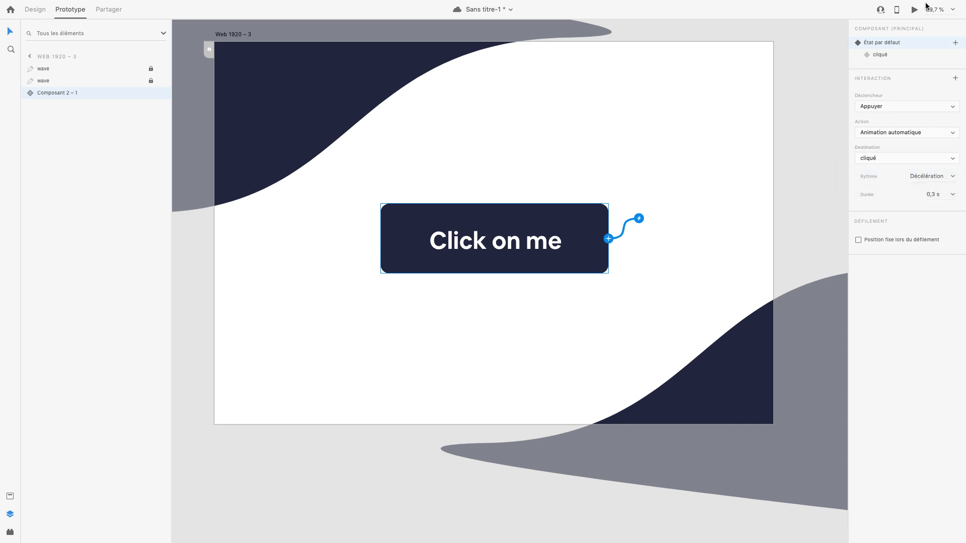
Set the default state interaction's easing to Accél. / décél. and its duration to 0,4 s.
click(952, 177)
click(941, 219)
click(953, 194)
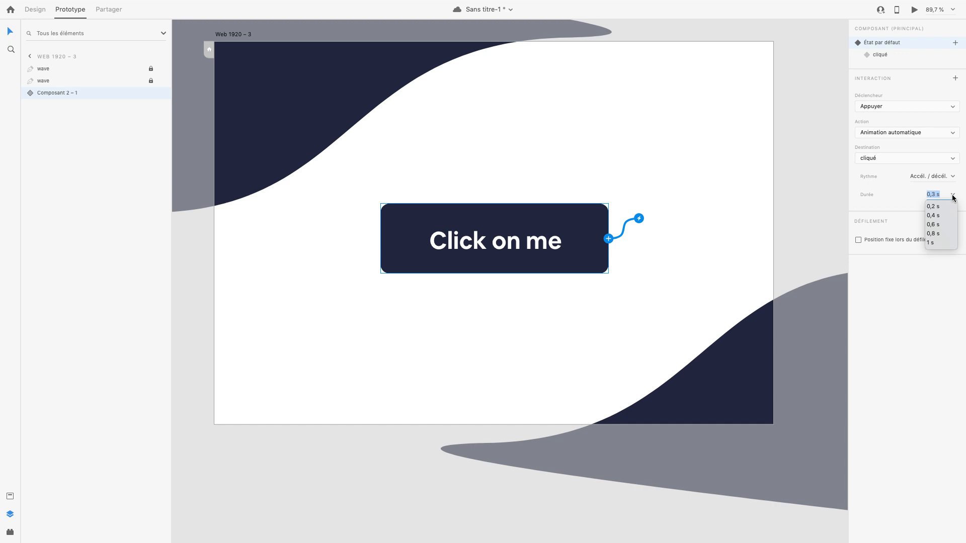
click(941, 225)
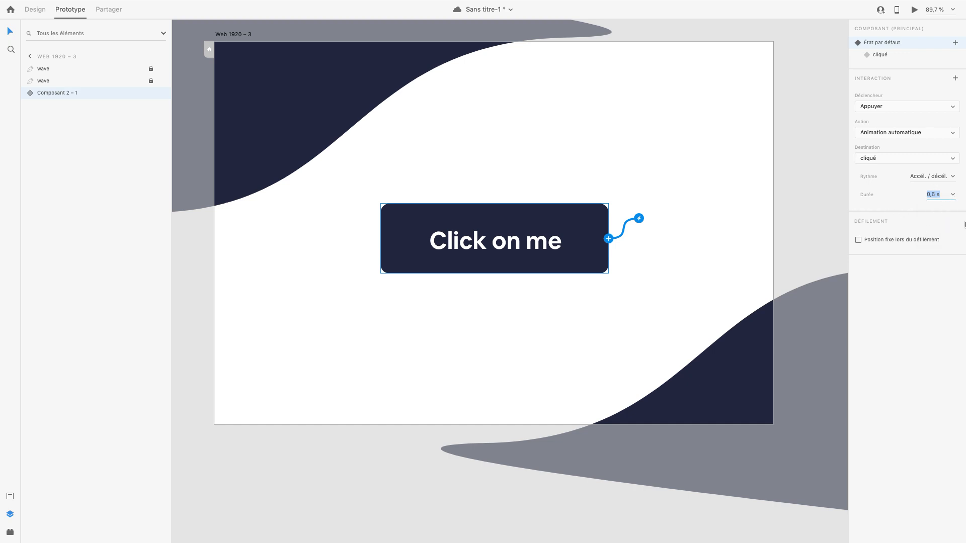
click(952, 197)
click(931, 216)
Preview the prototype and trigger the button once to test its ripple animation.
click(716, 171)
click(569, 230)
key(super+Return)
click(572, 267)
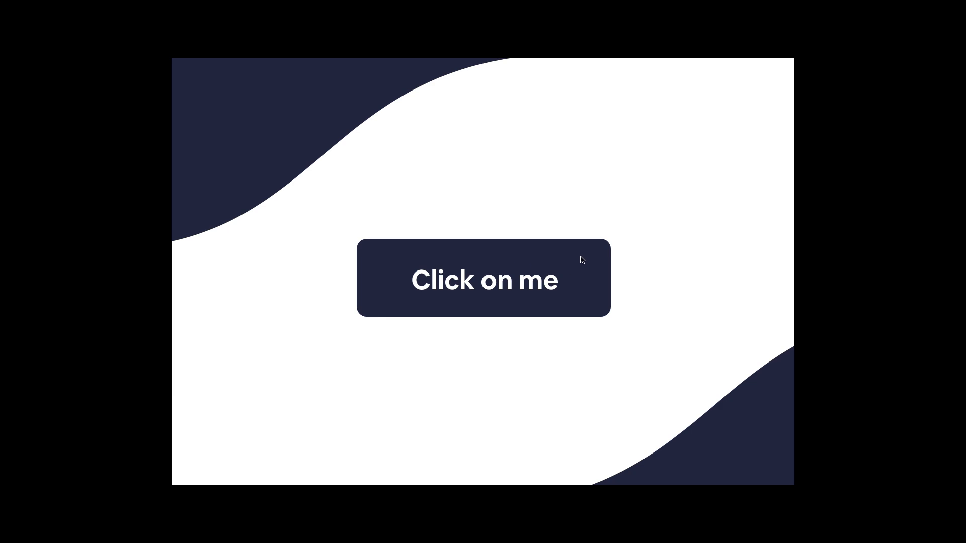
key(Escape)
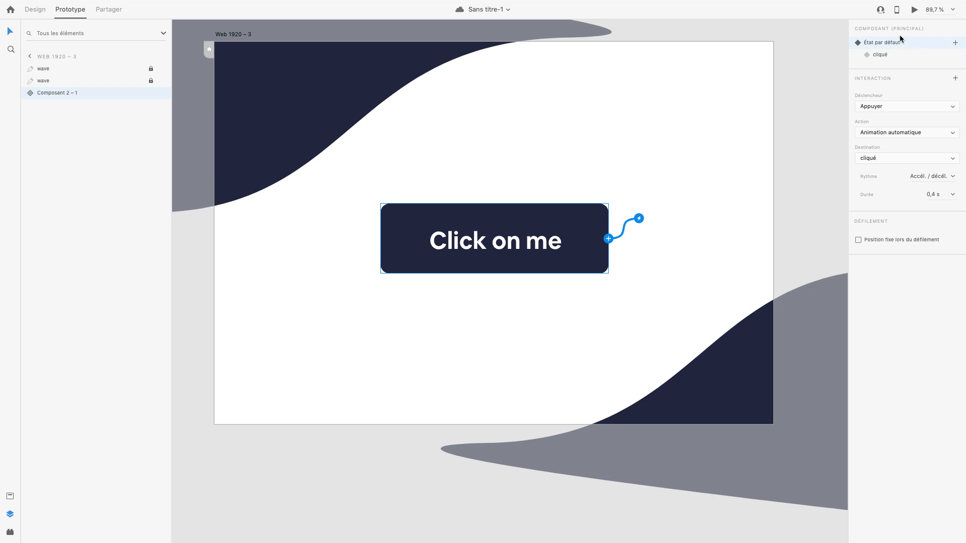
Add a Survol interaction to the cliqué state, using Animation automatique with État par défaut as destination.
click(894, 53)
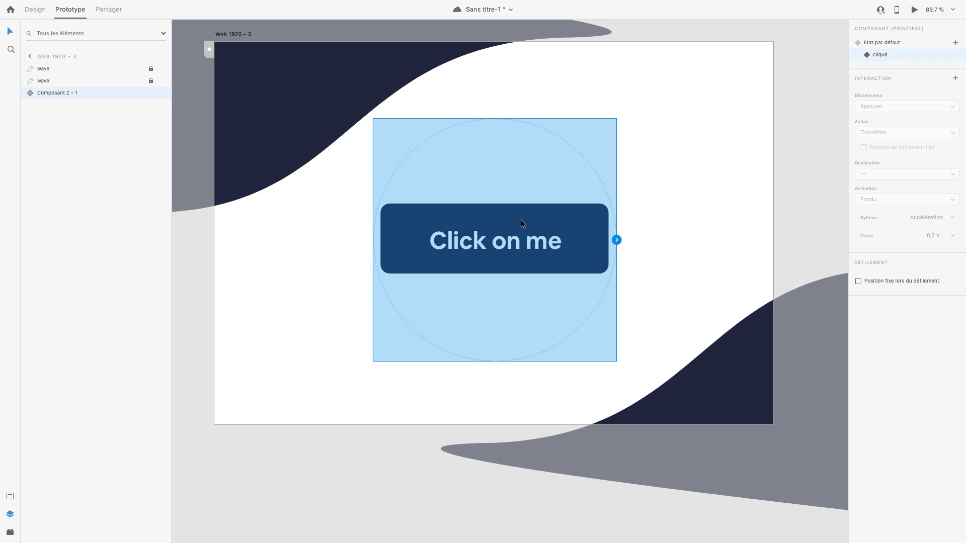
key(ctrl+s)
click(955, 78)
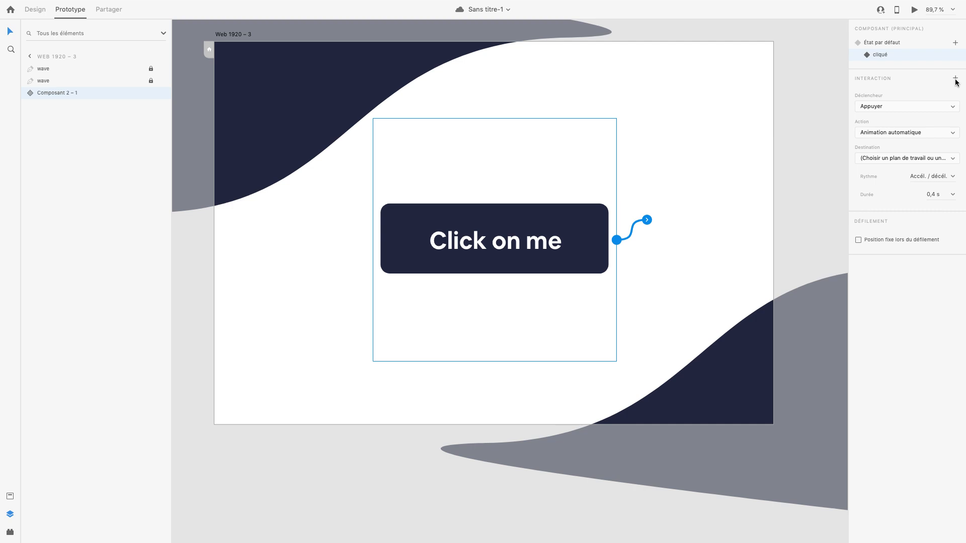
click(901, 105)
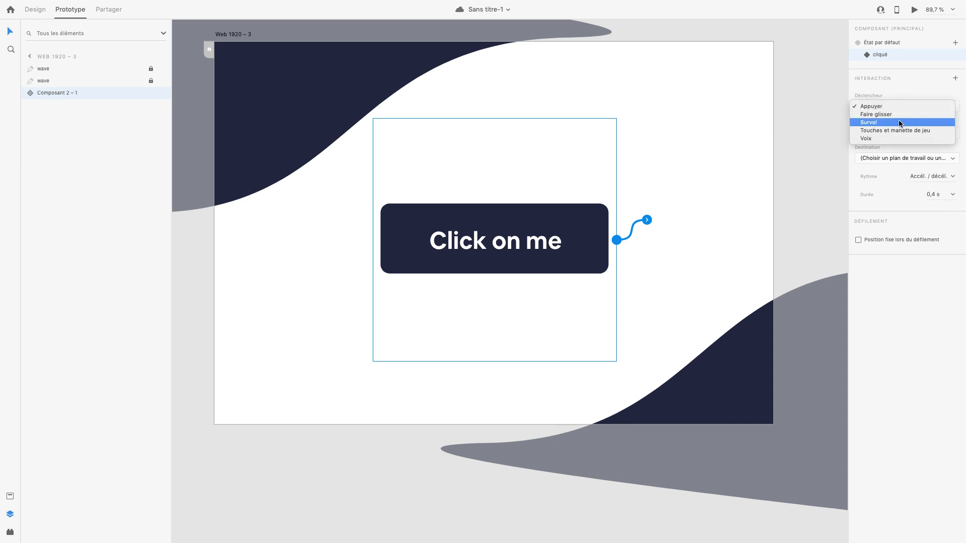
click(898, 122)
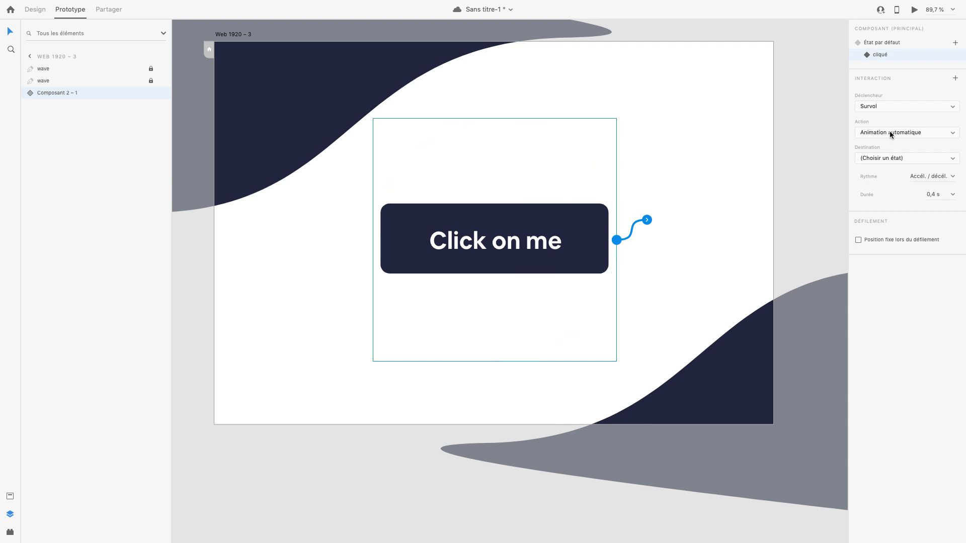
click(901, 158)
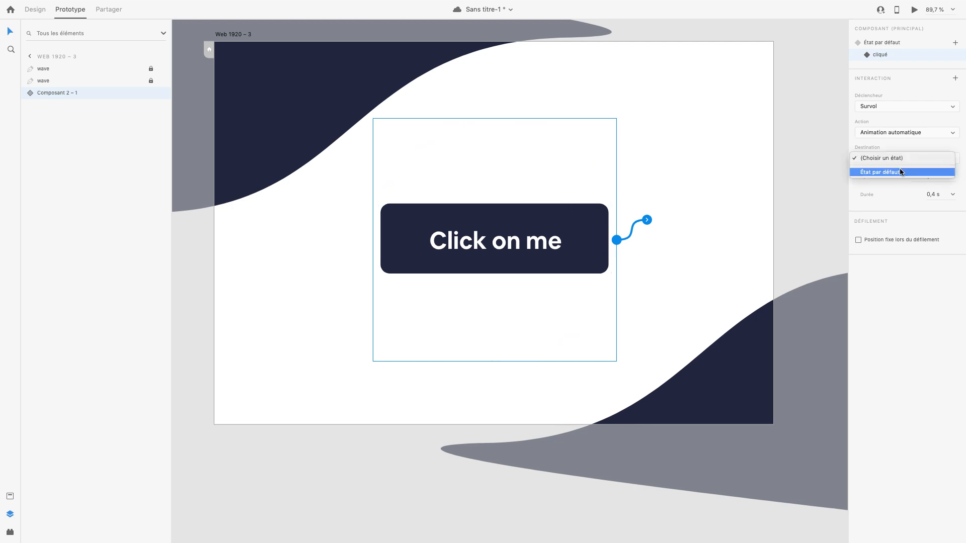
click(901, 172)
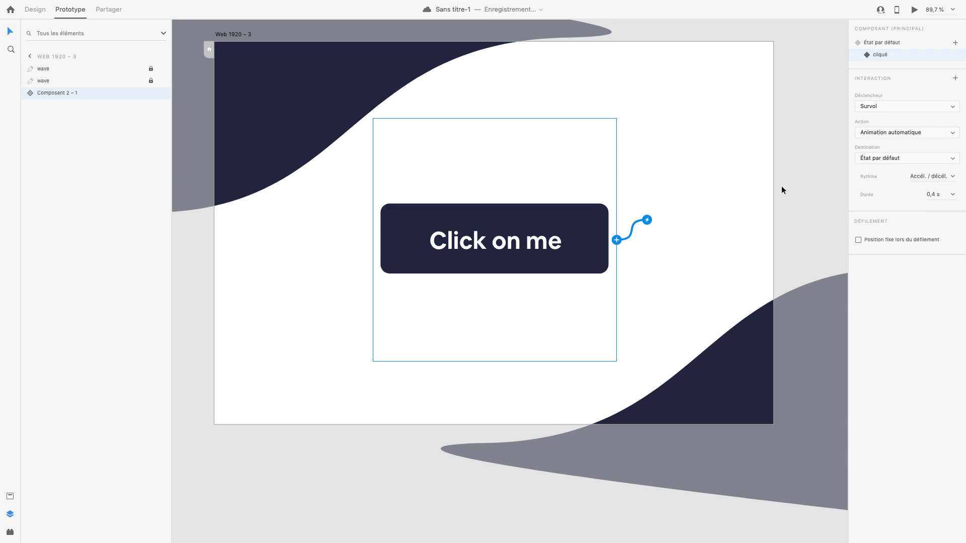
click(681, 177)
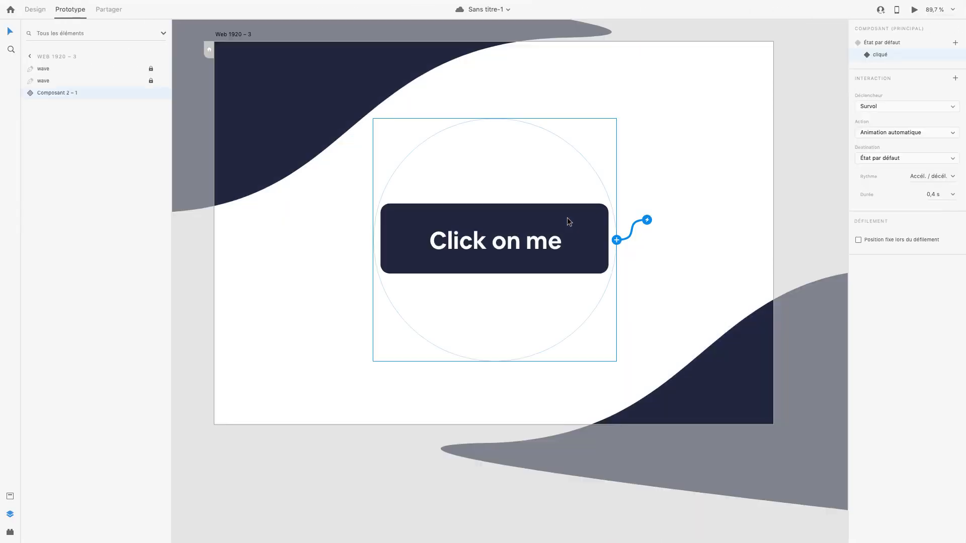
Change the cliqué state's interaction to the Transition action with its animation set to Aucun.
click(892, 132)
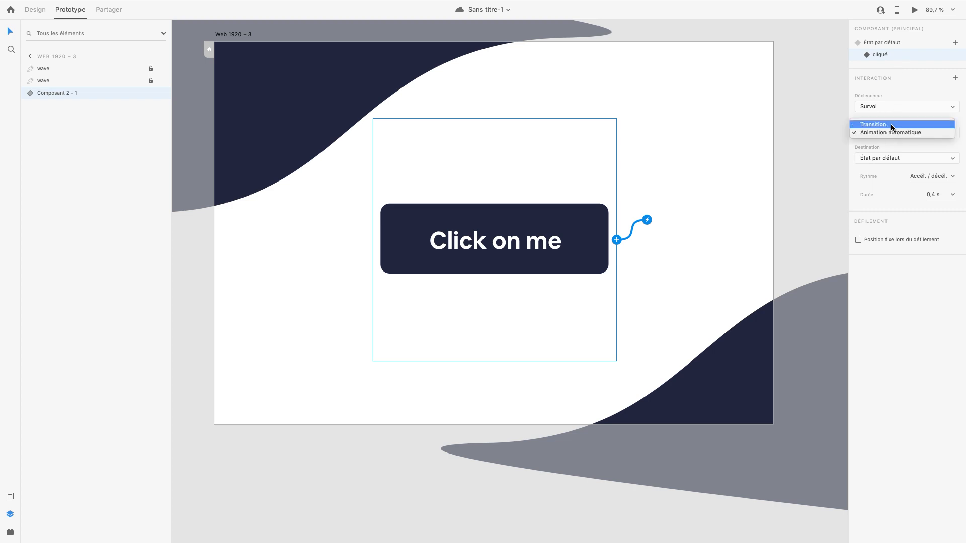
click(891, 124)
click(894, 199)
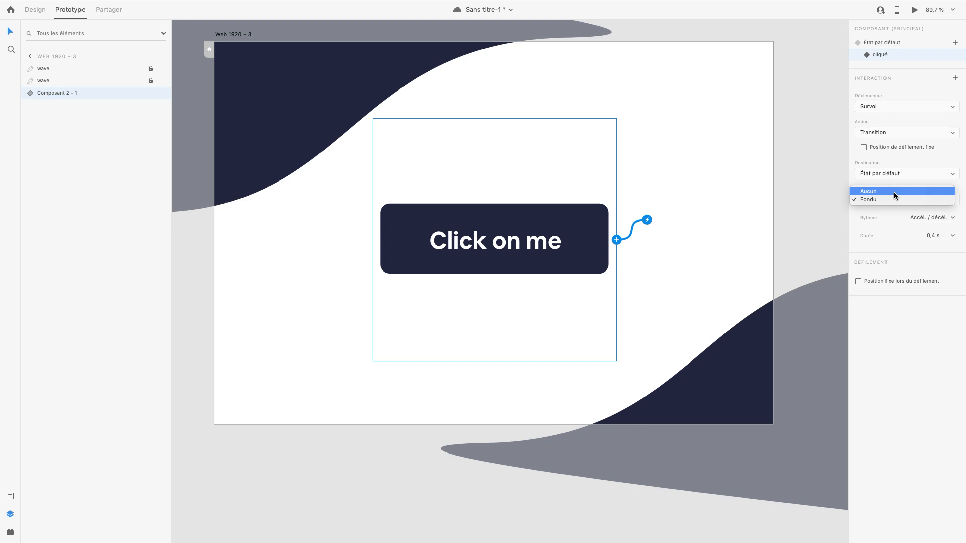
click(894, 192)
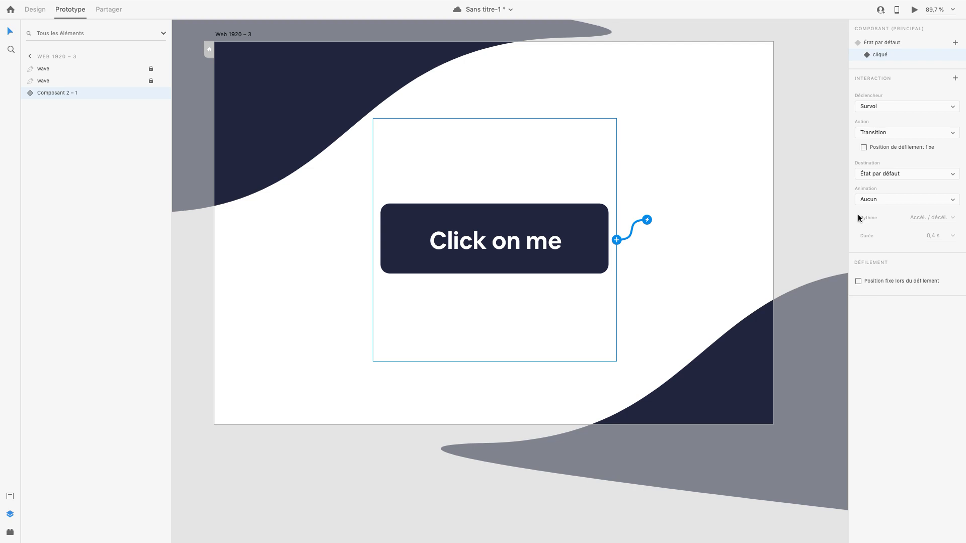
Preview the prototype and trigger the button several times to test the repeated ripple and the return to the default state.
click(694, 141)
key(ctrl+Return)
click(579, 268)
click(531, 267)
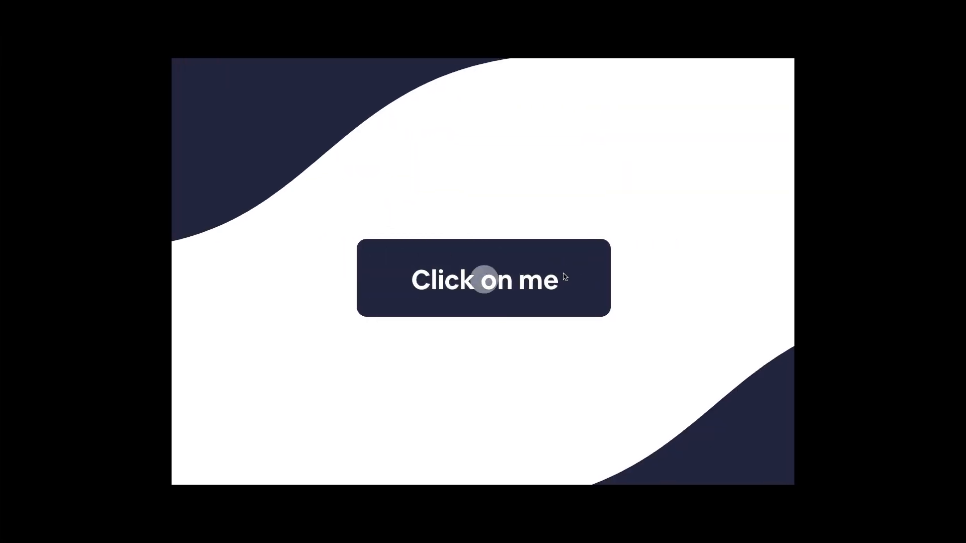
click(486, 280)
click(528, 273)
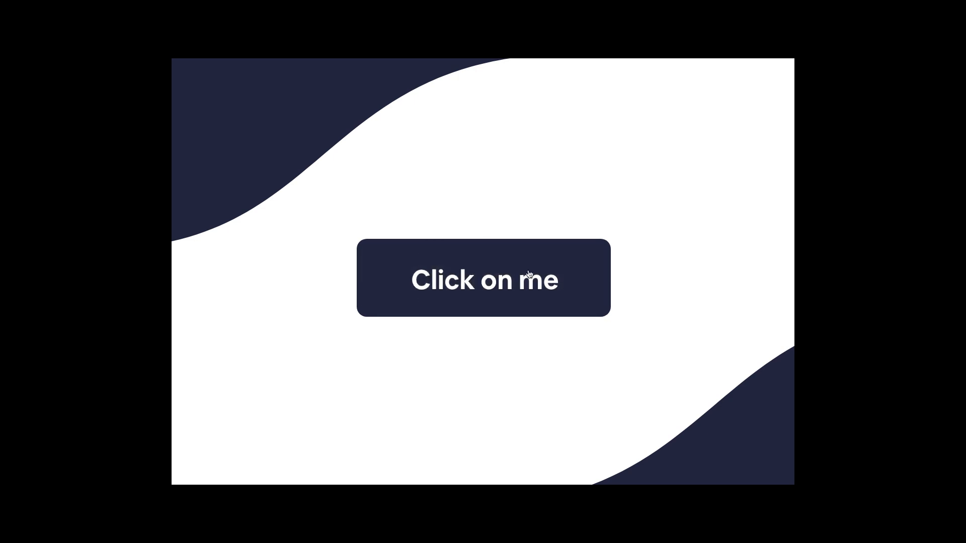
key(ctrl+Left)
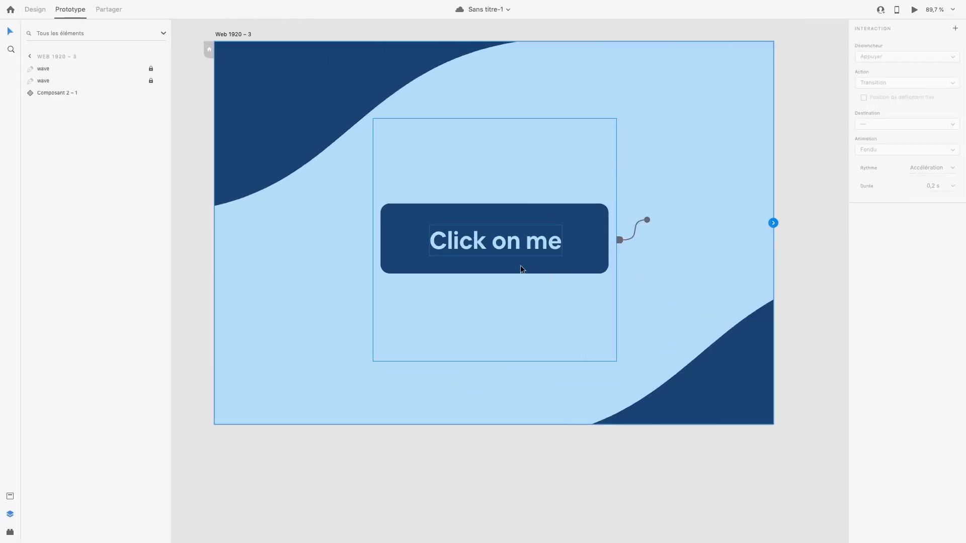